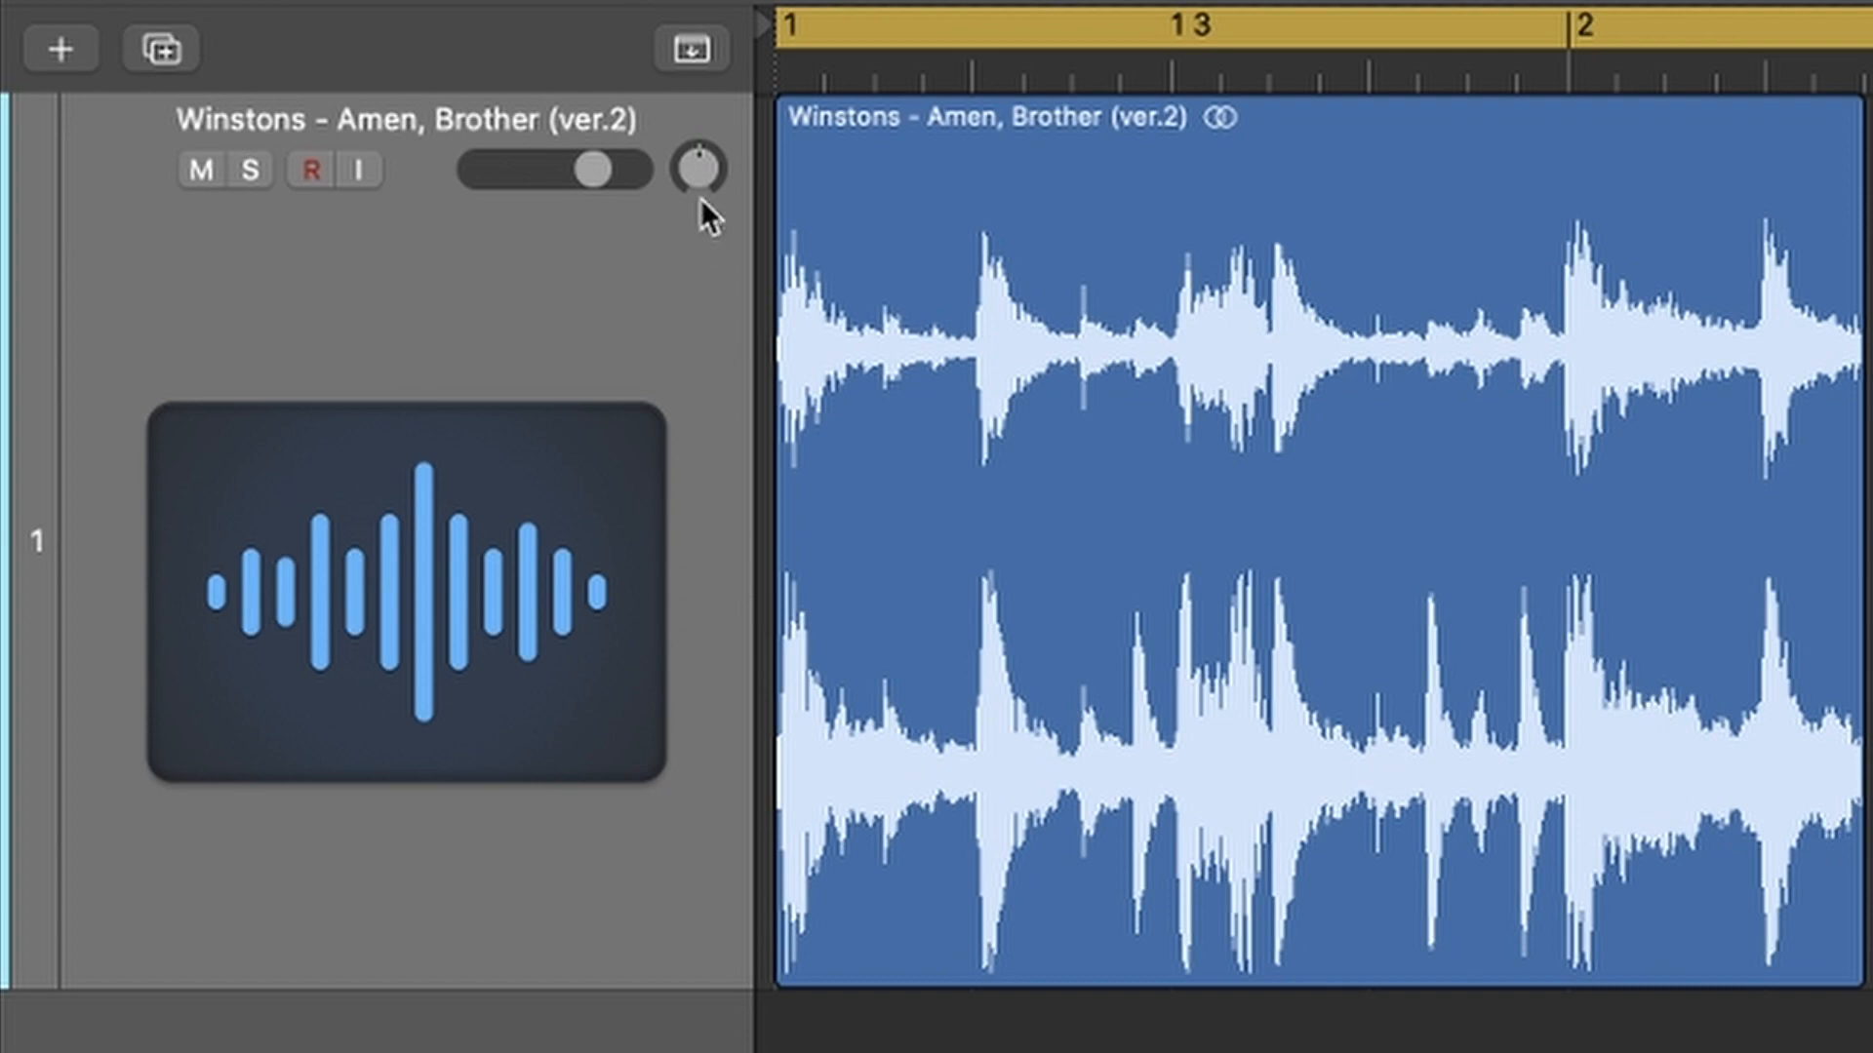
- Pan the Winstons - Amen, Brother (ver.2) track to +63 and bounce its audio region in place
left_click(698, 170)
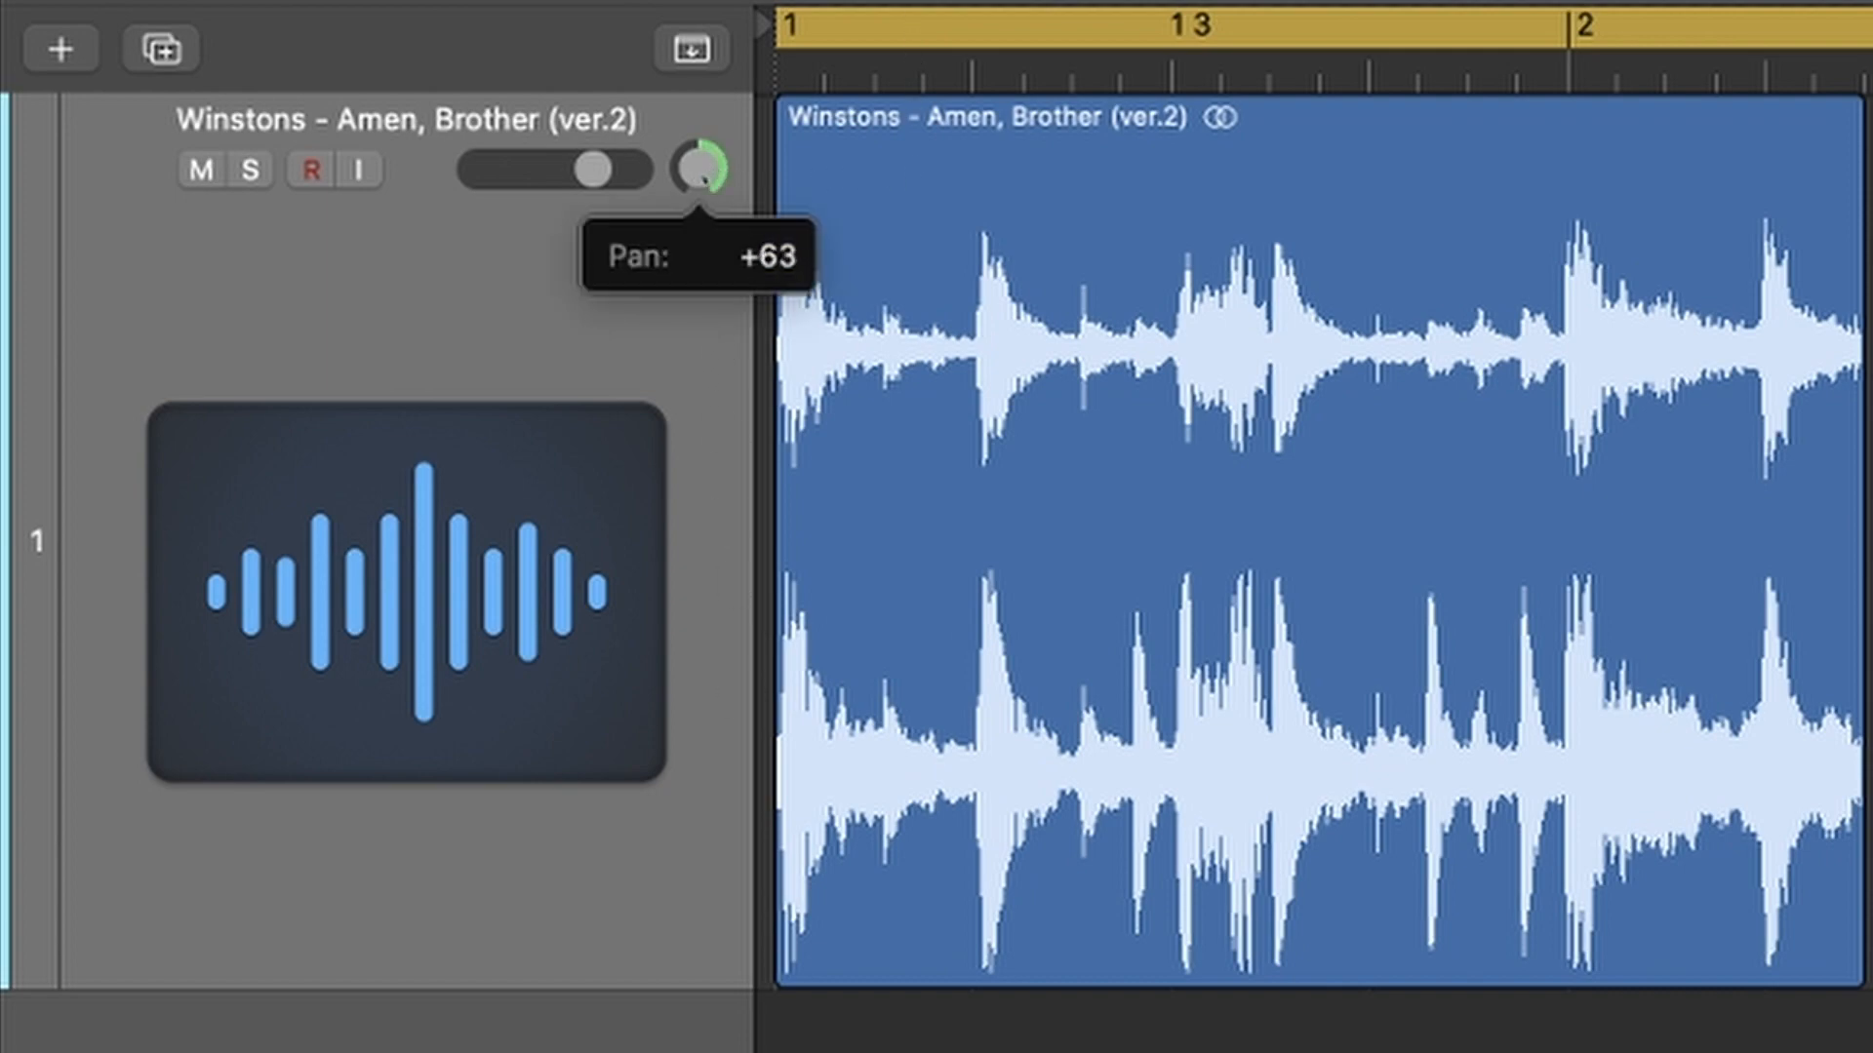
right_click(1162, 457)
left_click(1266, 464)
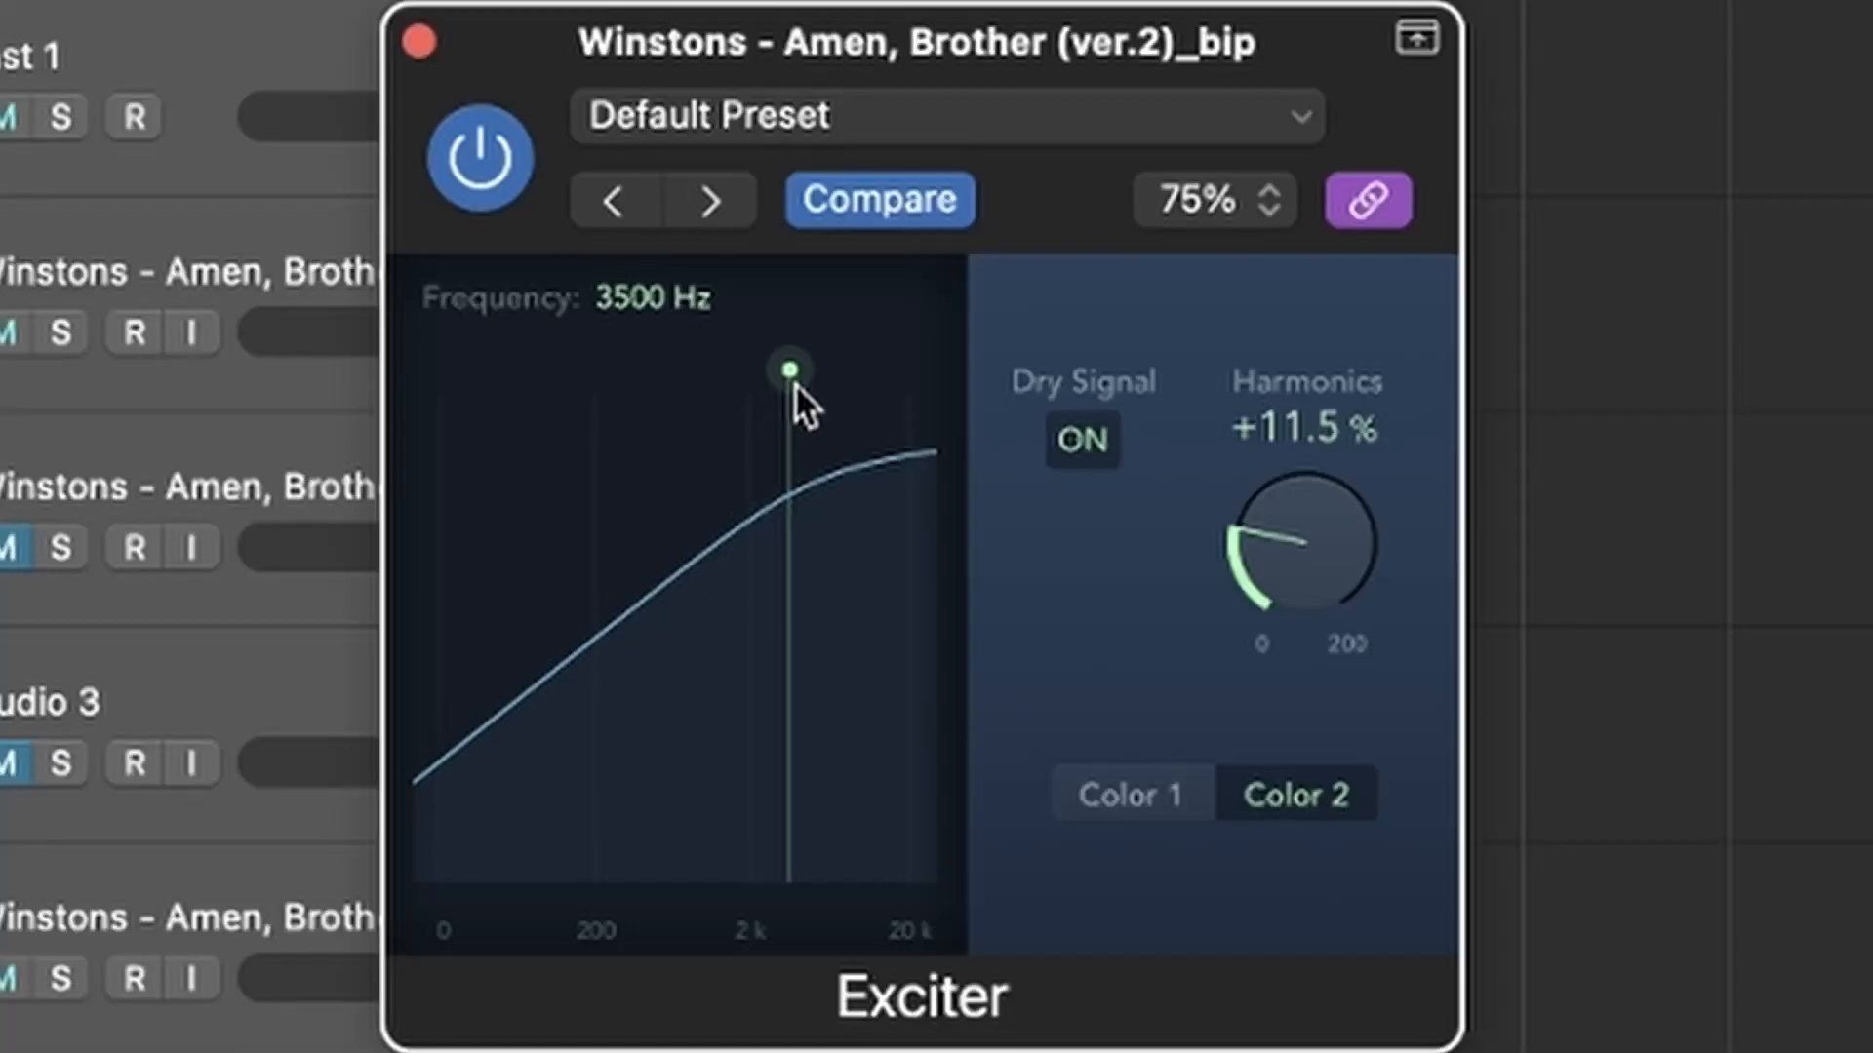
- Lower the Exciter's frequency on the bounced break to below 3500 Hz
left_click_drag(794, 383, 745, 371)
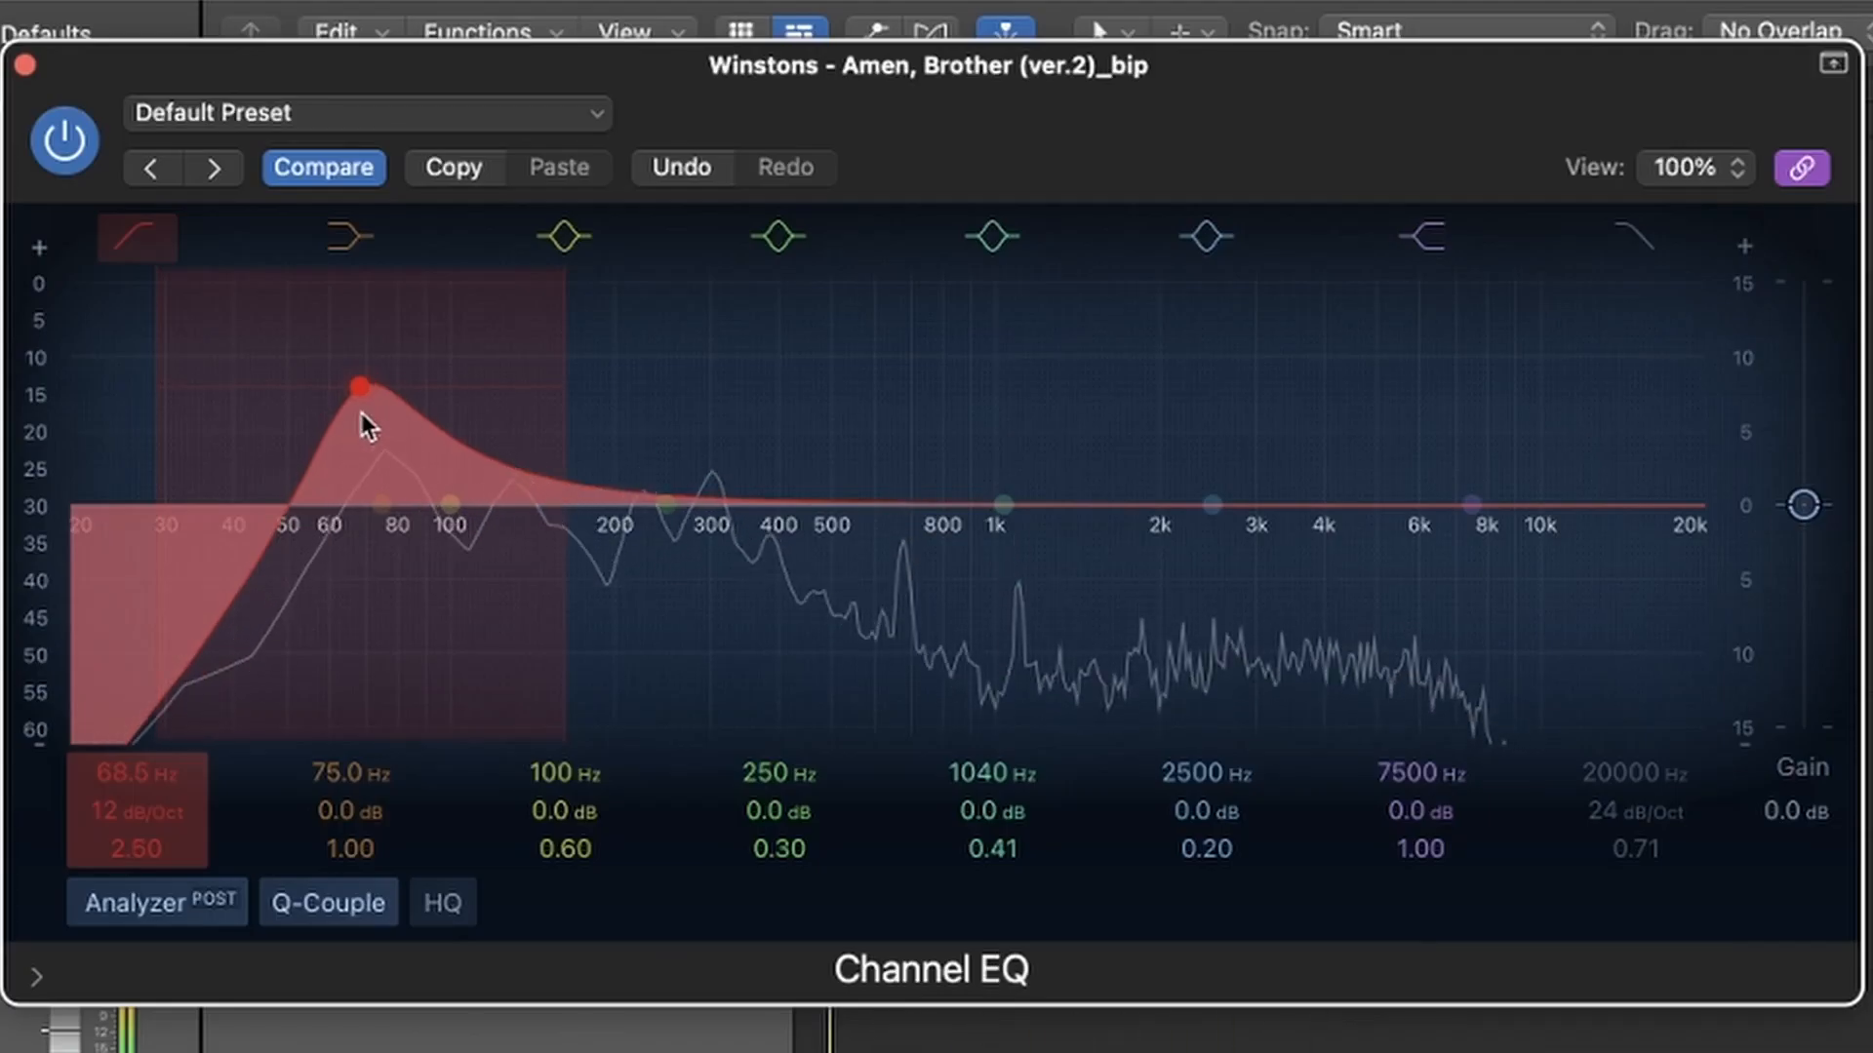
- In the Channel EQ, boost the high shelf by 11.2 dB at 8650 Hz and the upper-mid band by 1.8 dB at 2600 Hz
left_click_drag(1529, 486, 1558, 278)
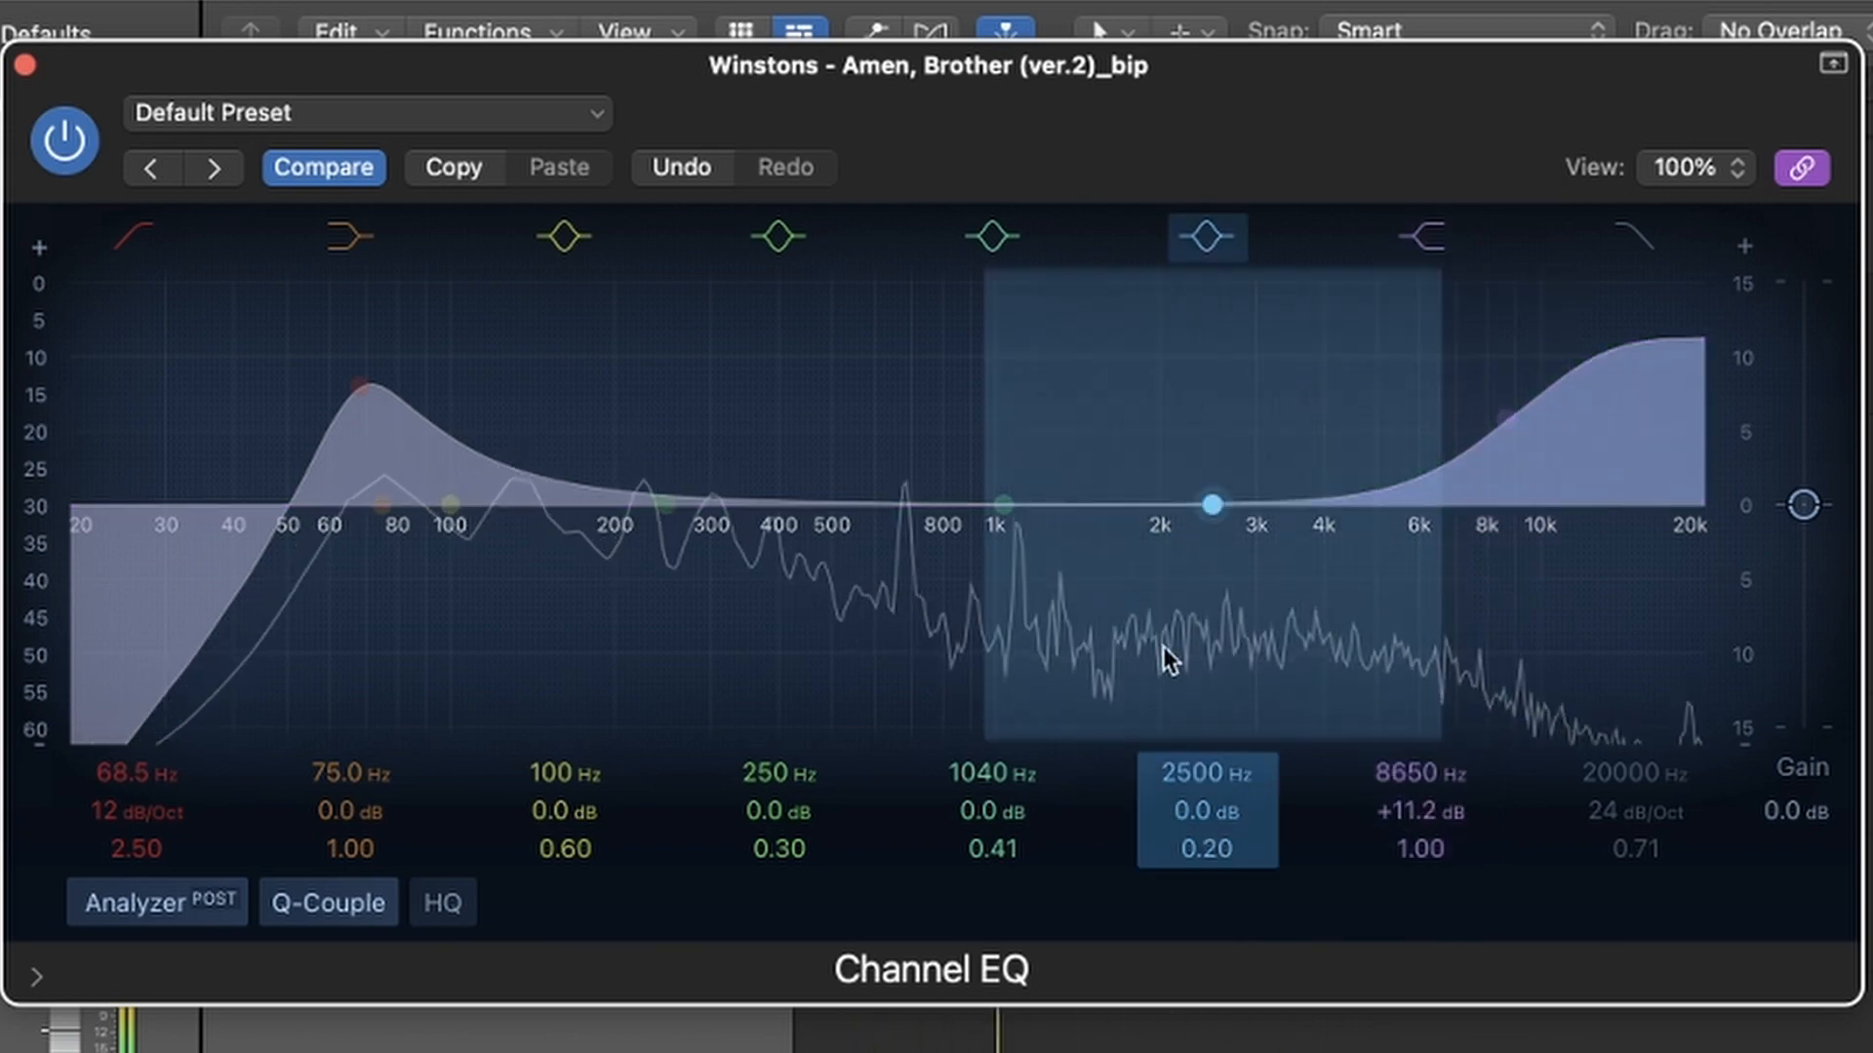
left_click_drag(1215, 517, 1225, 478)
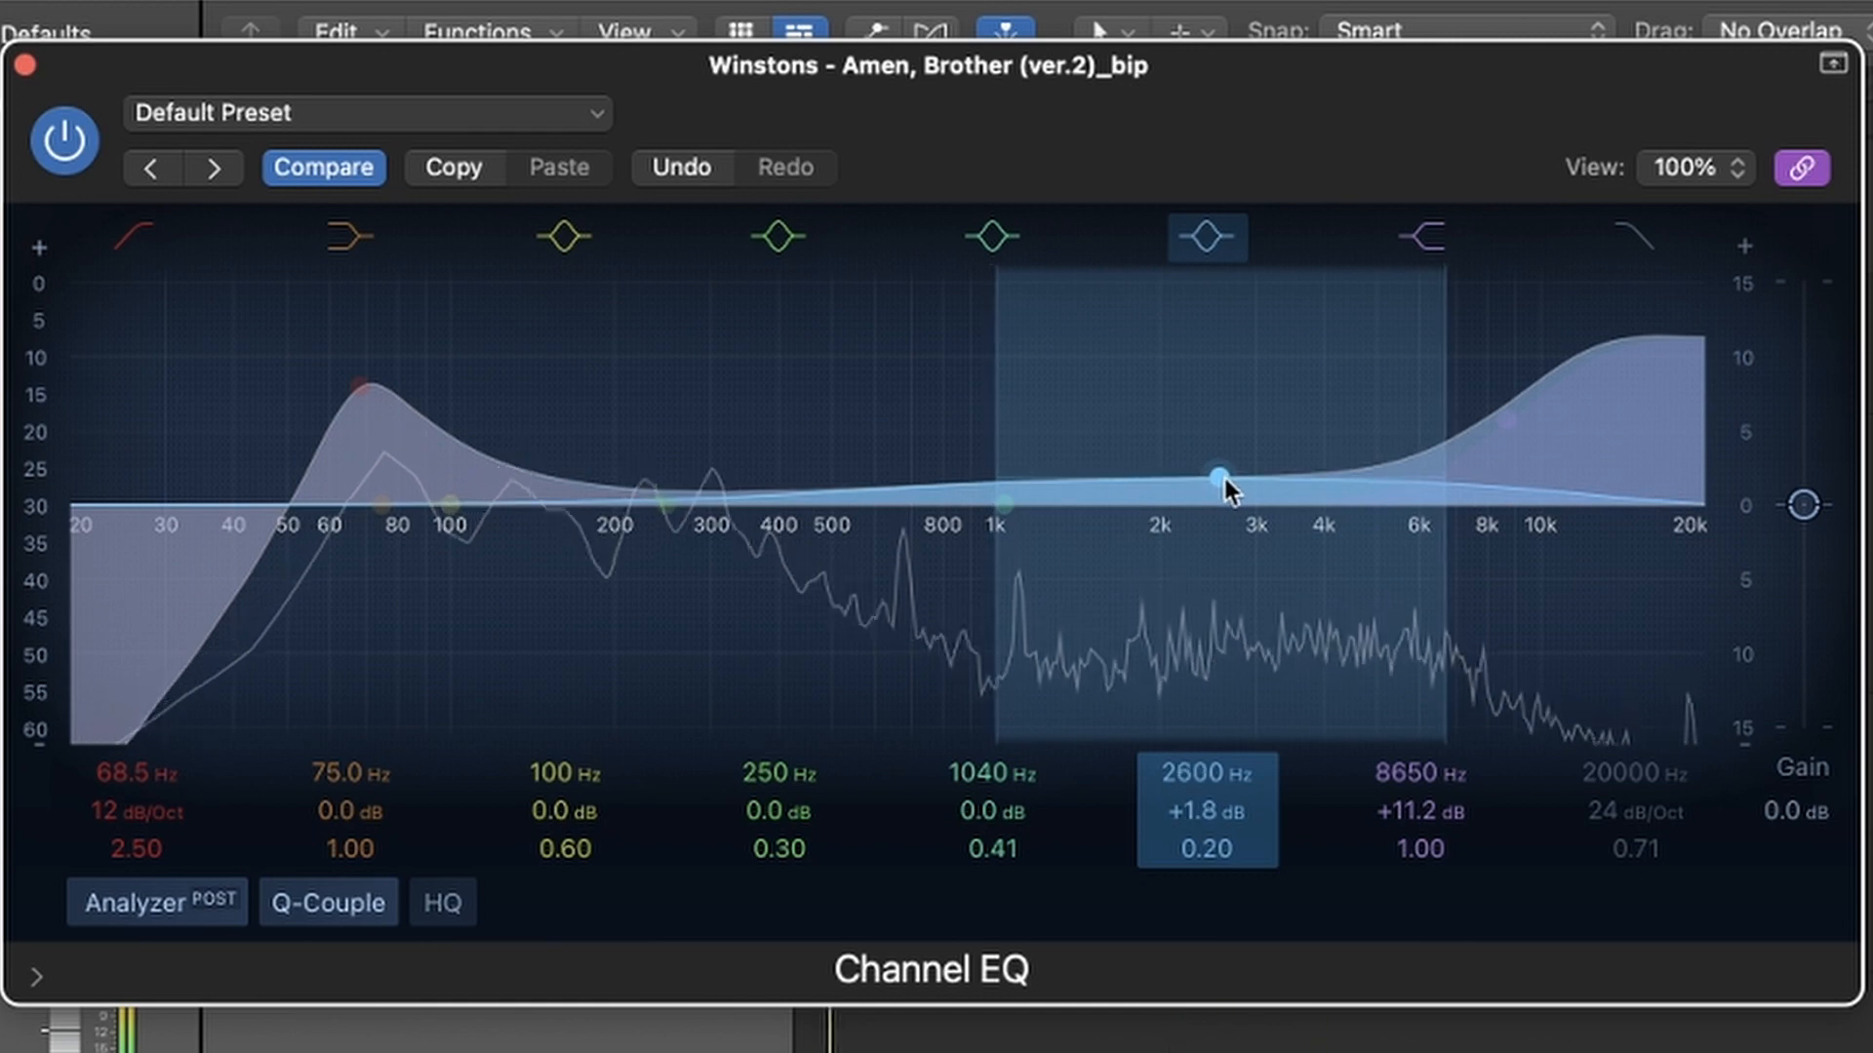
- Cut the 250 Hz band by 2.7 dB at 204 Hz and boost the 1040 Hz band by 2.6 dB at 935 Hz
left_click_drag(661, 499, 639, 539)
mouse_move(828, 585)
left_mouse_down()
mouse_move(786, 582)
mouse_move(820, 583)
left_mouse_up()
left_click_drag(635, 531, 616, 534)
left_click_drag(988, 520, 961, 470)
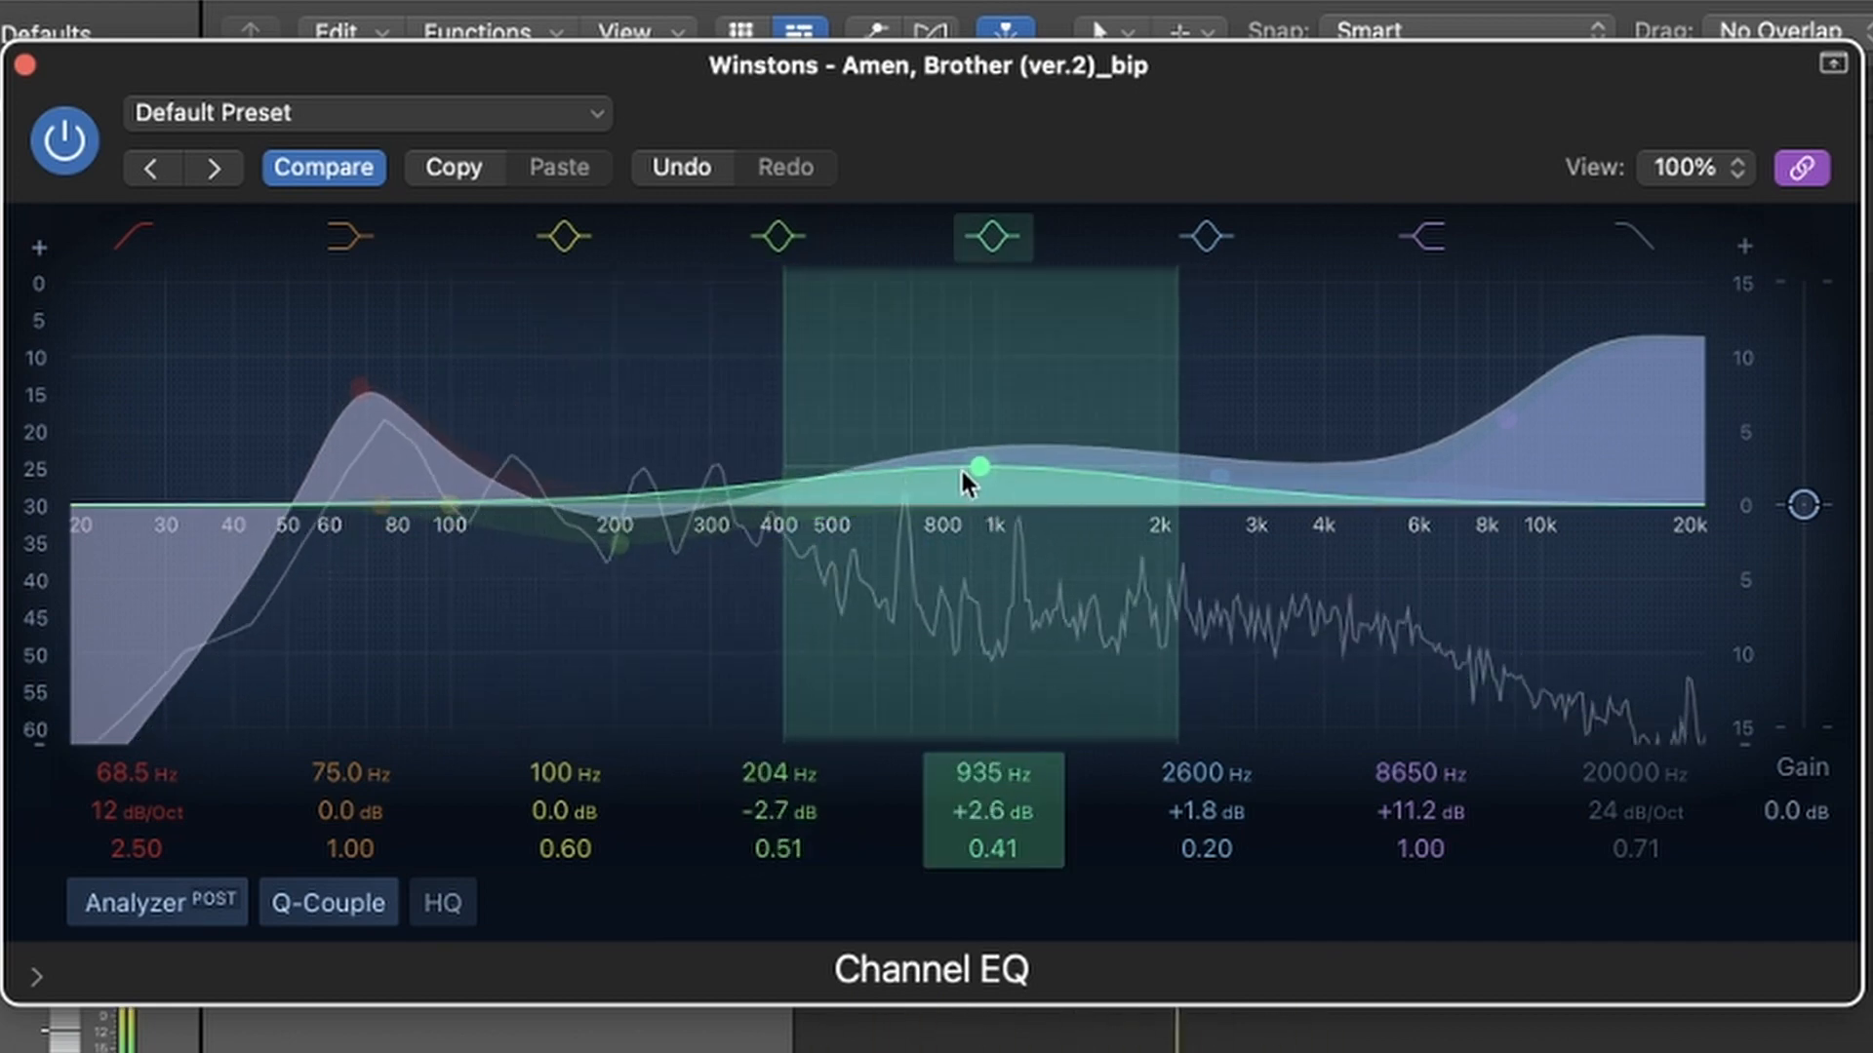
- Raise the high shelf to +15.1 dB at 7850 Hz and push the upper-mid band beyond +5.6 dB and 3500 Hz
left_click_drag(1237, 483, 1223, 476)
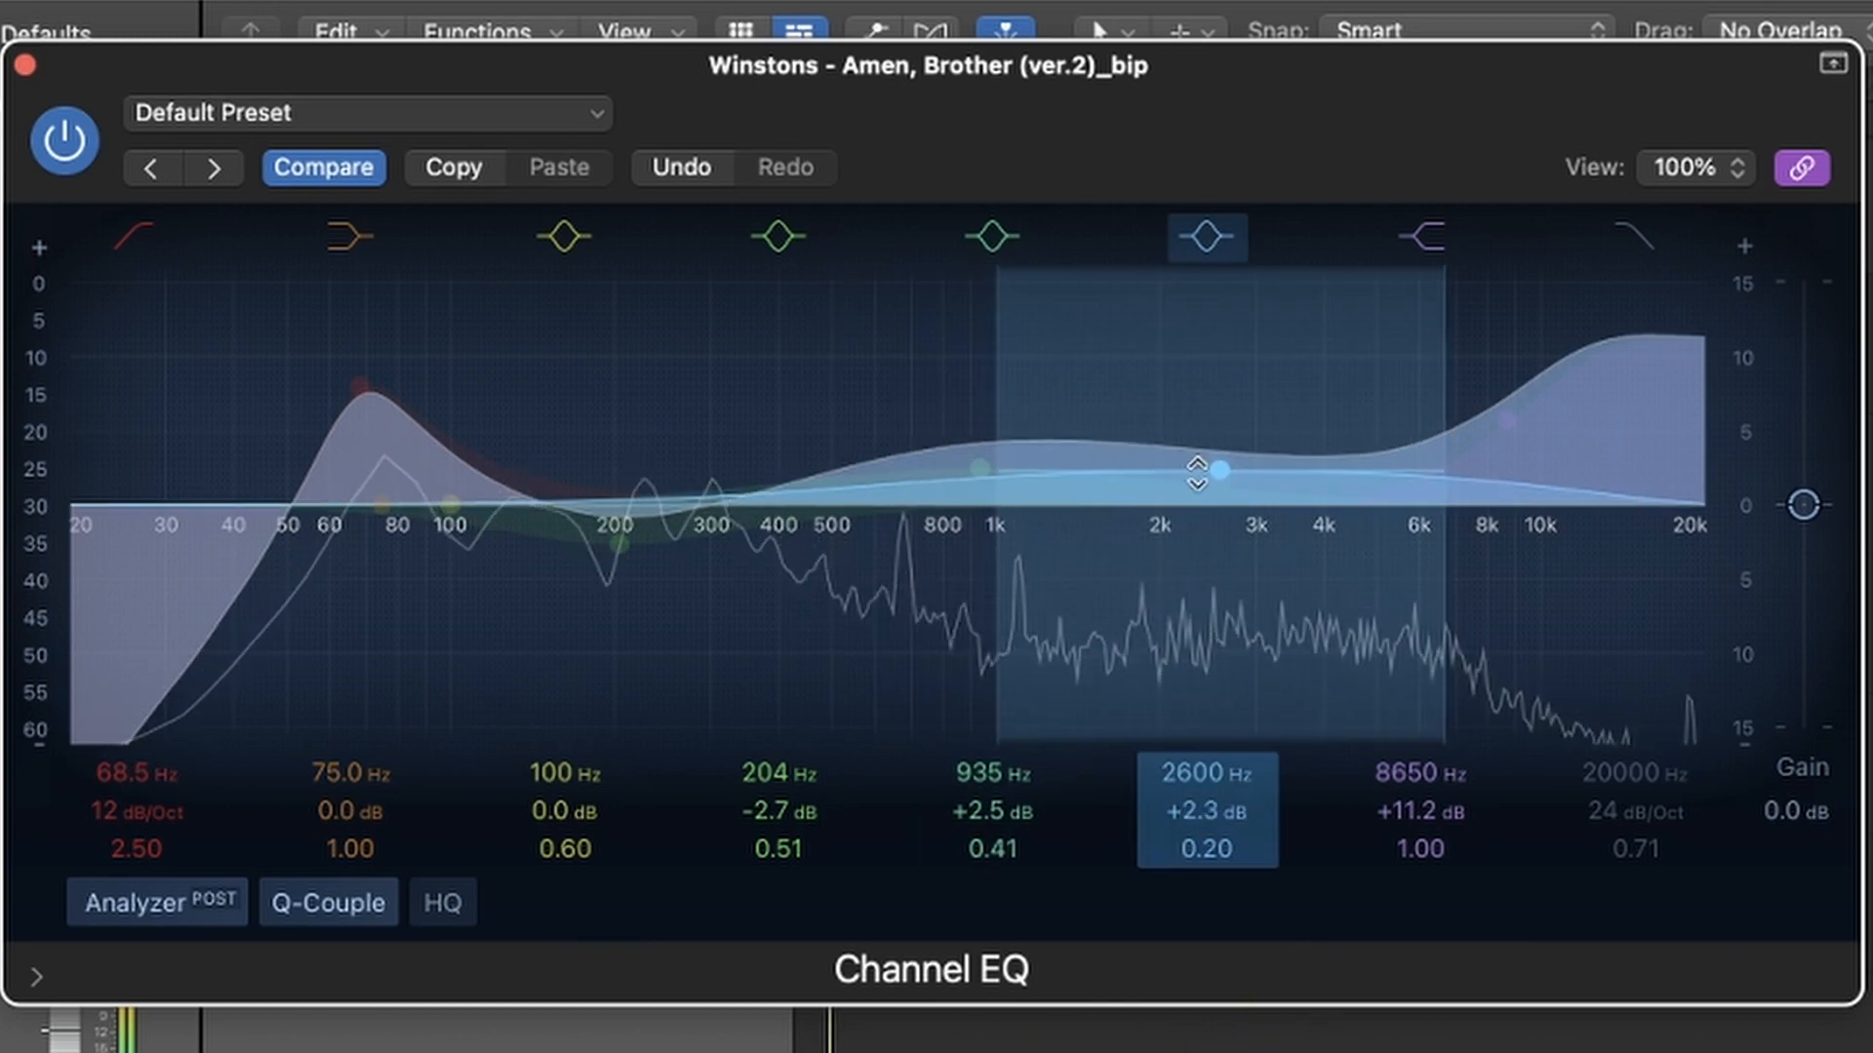
left_click_drag(1573, 446, 1549, 375)
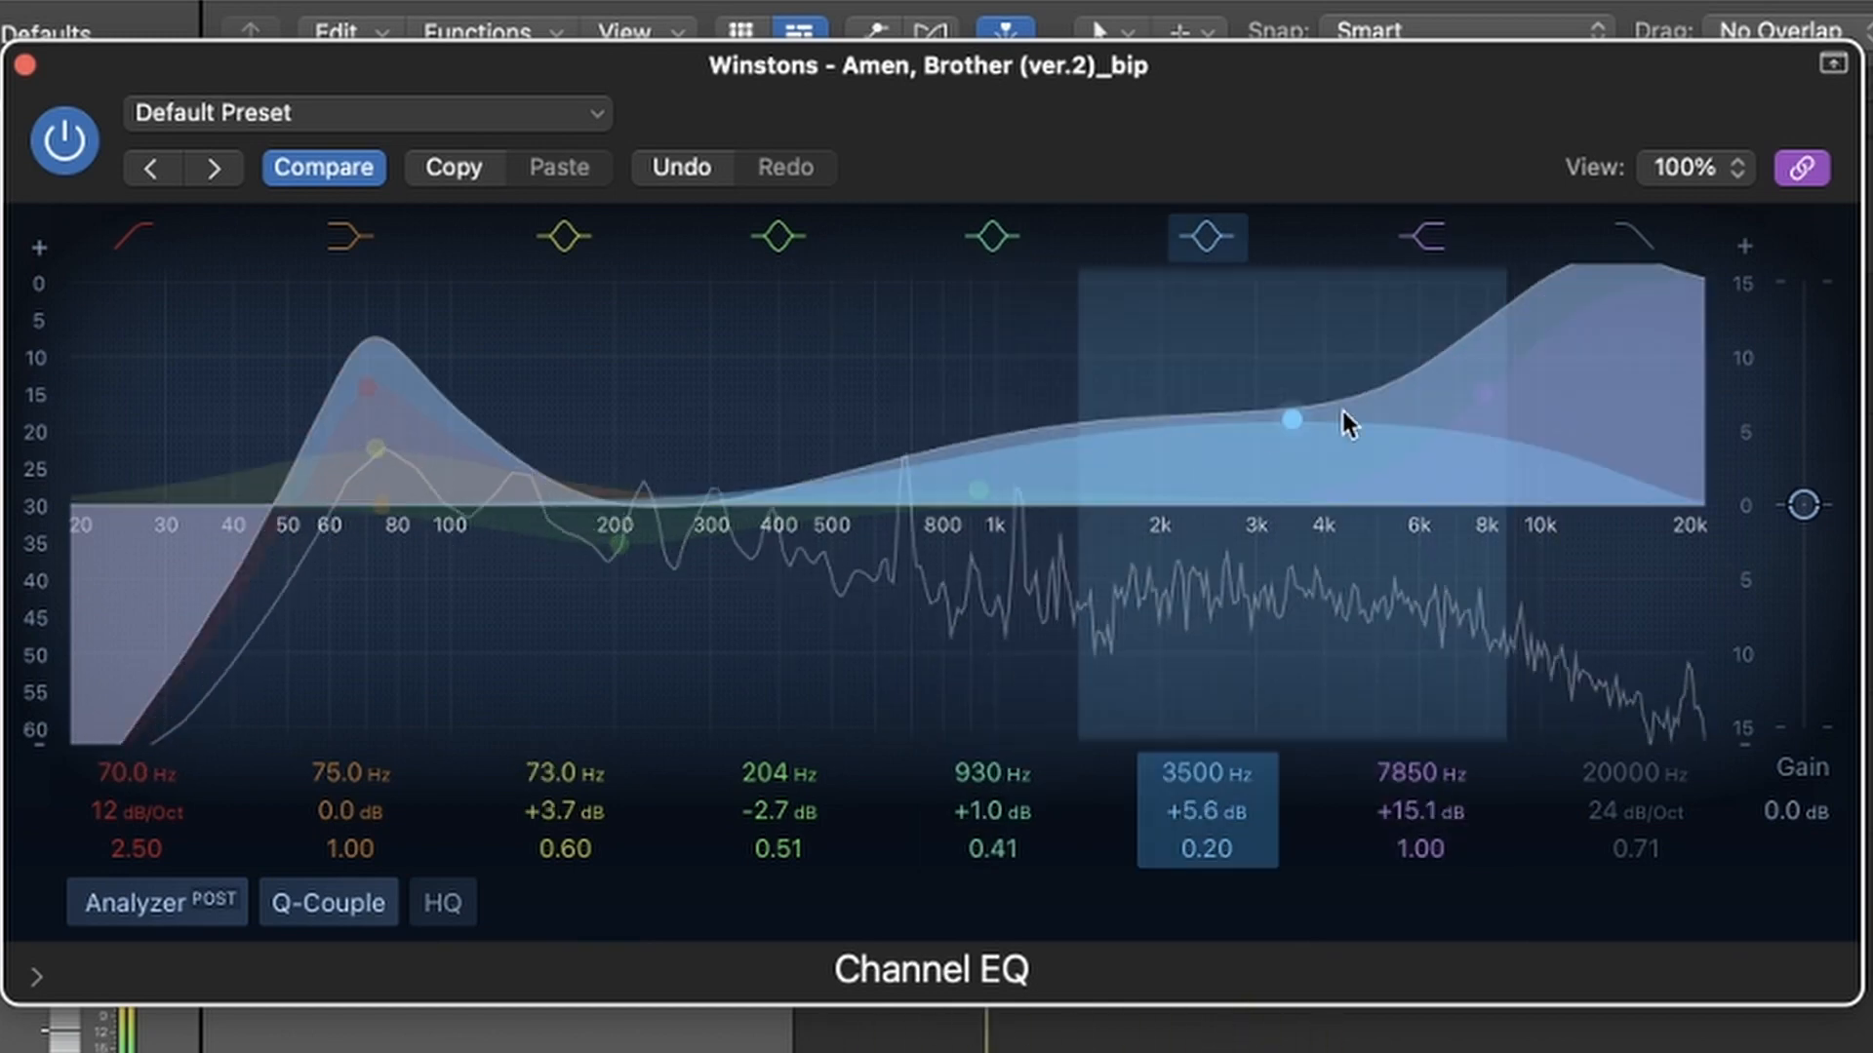
left_click_drag(1337, 409, 1375, 402)
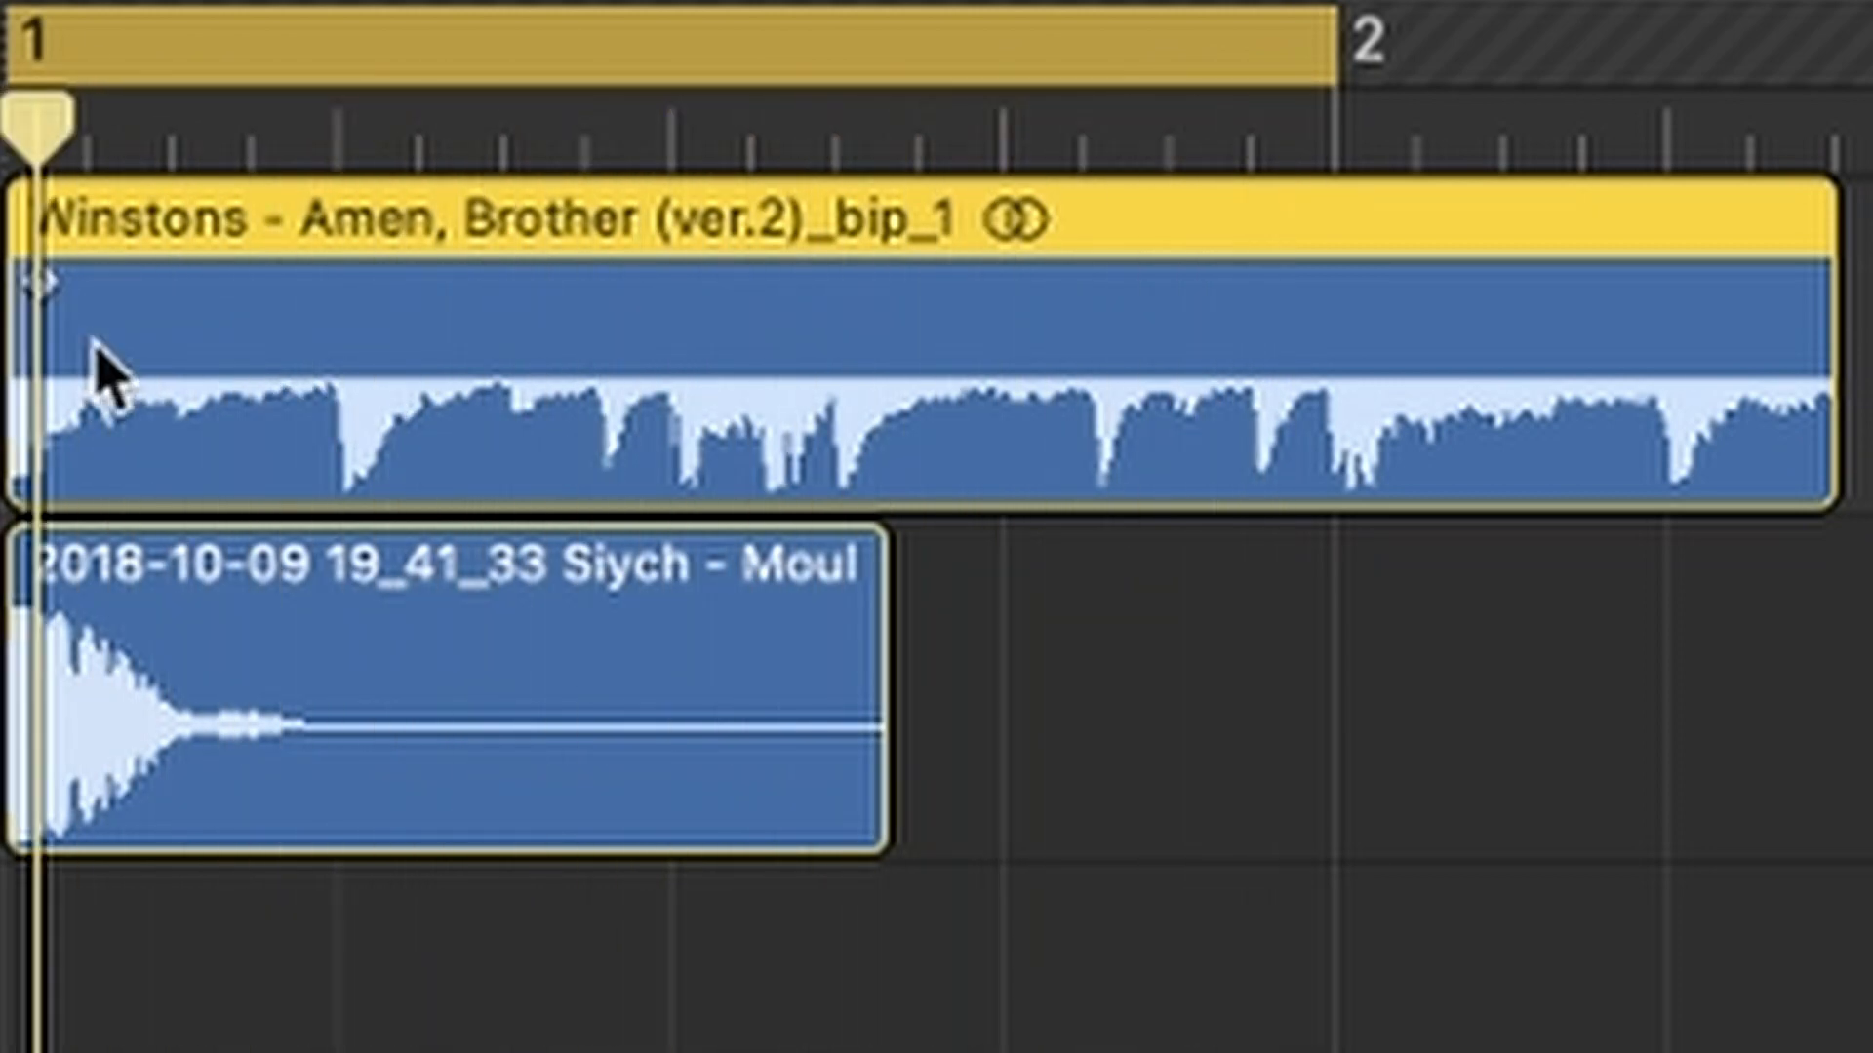
- Lengthen the fade-in at the start of the Amen break region and bounce it in place together with the kick
mouse_move(44, 312)
left_click_drag(33, 280, 78, 283)
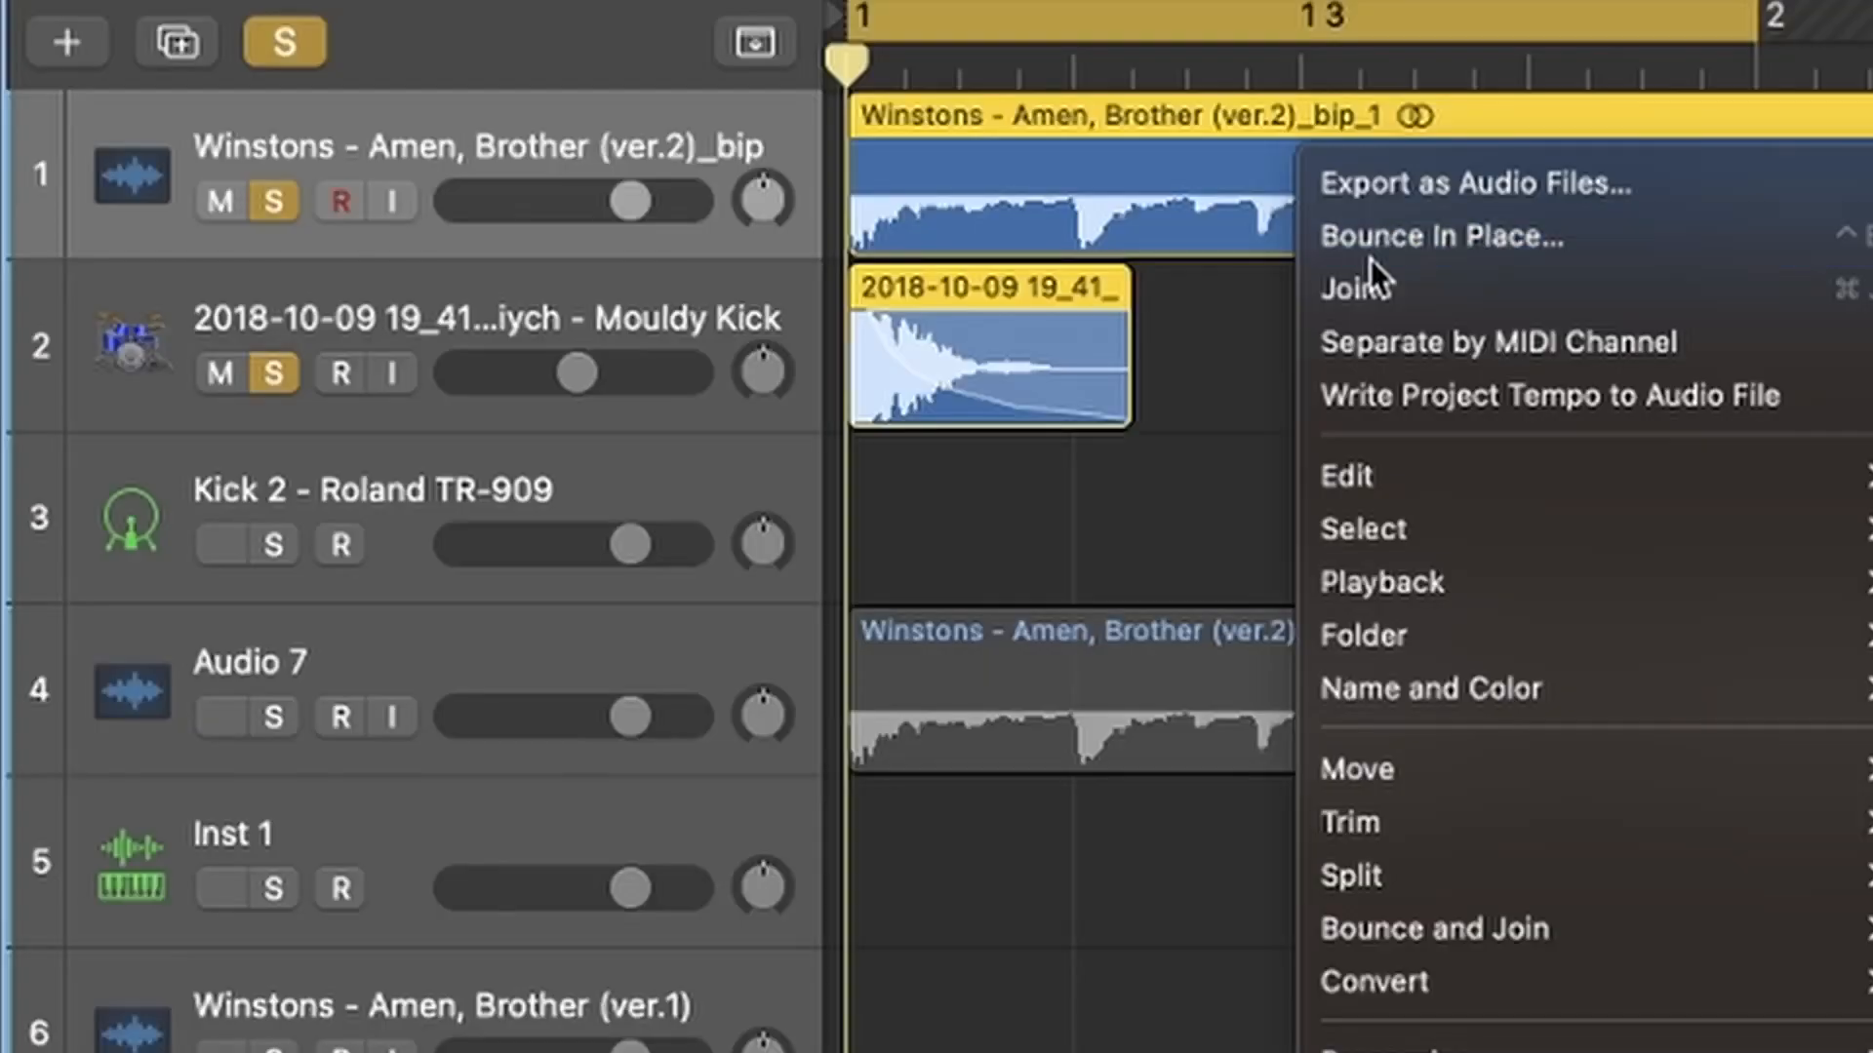
left_click(1371, 256)
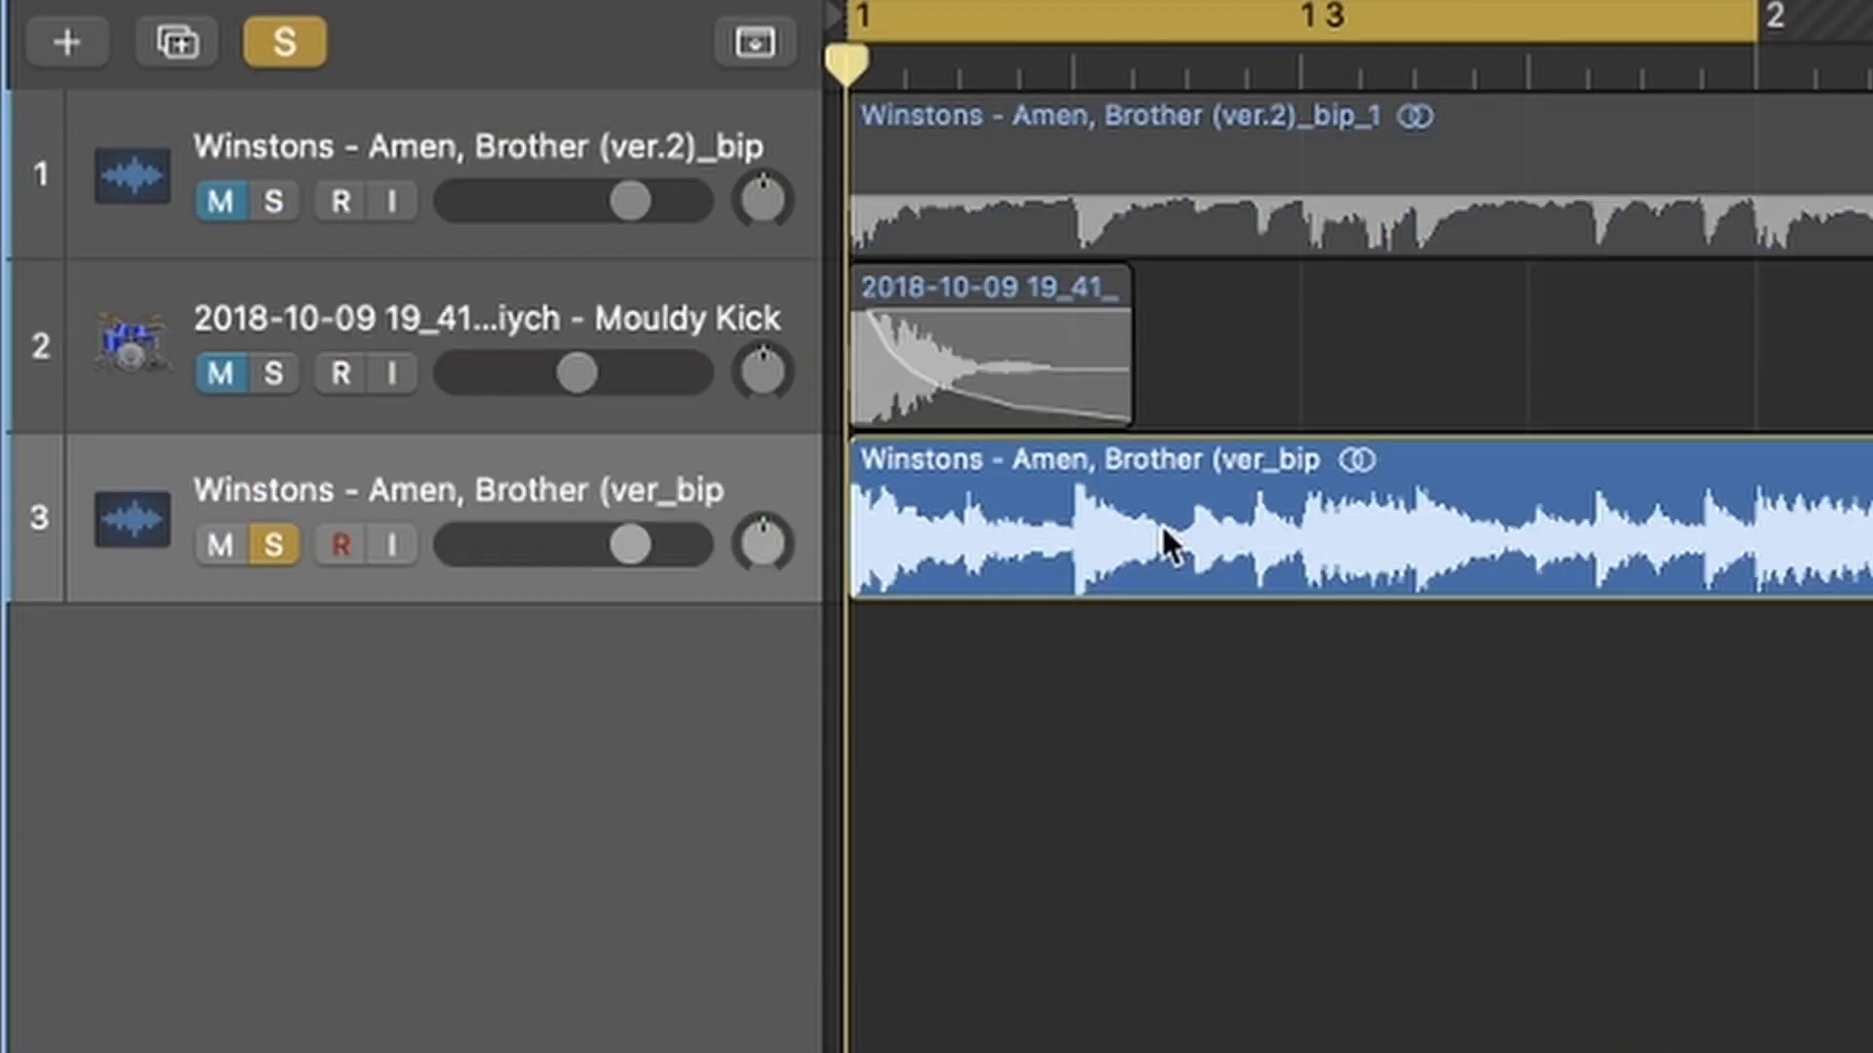
- Load the bounced break into a sampler track and slice it in Beat mode with a 1/2 division
left_click_drag(1167, 527, 566, 740)
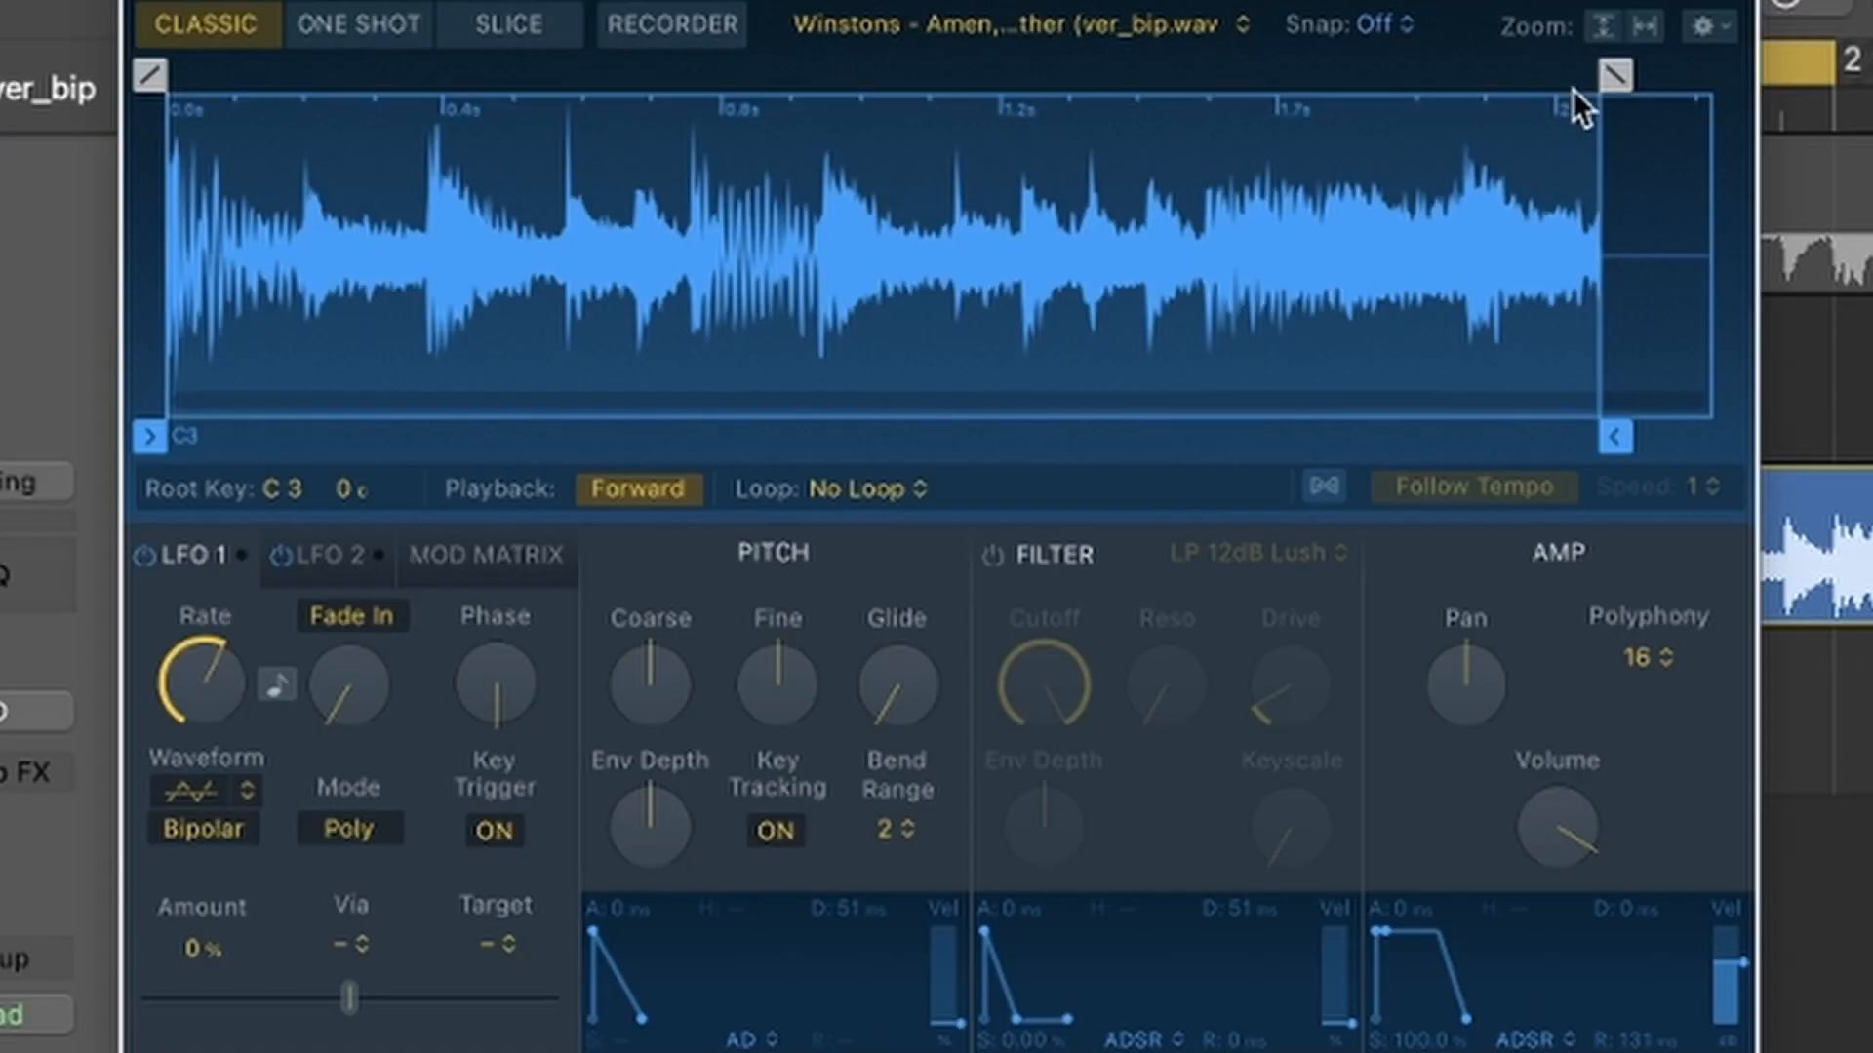
left_click(535, 17)
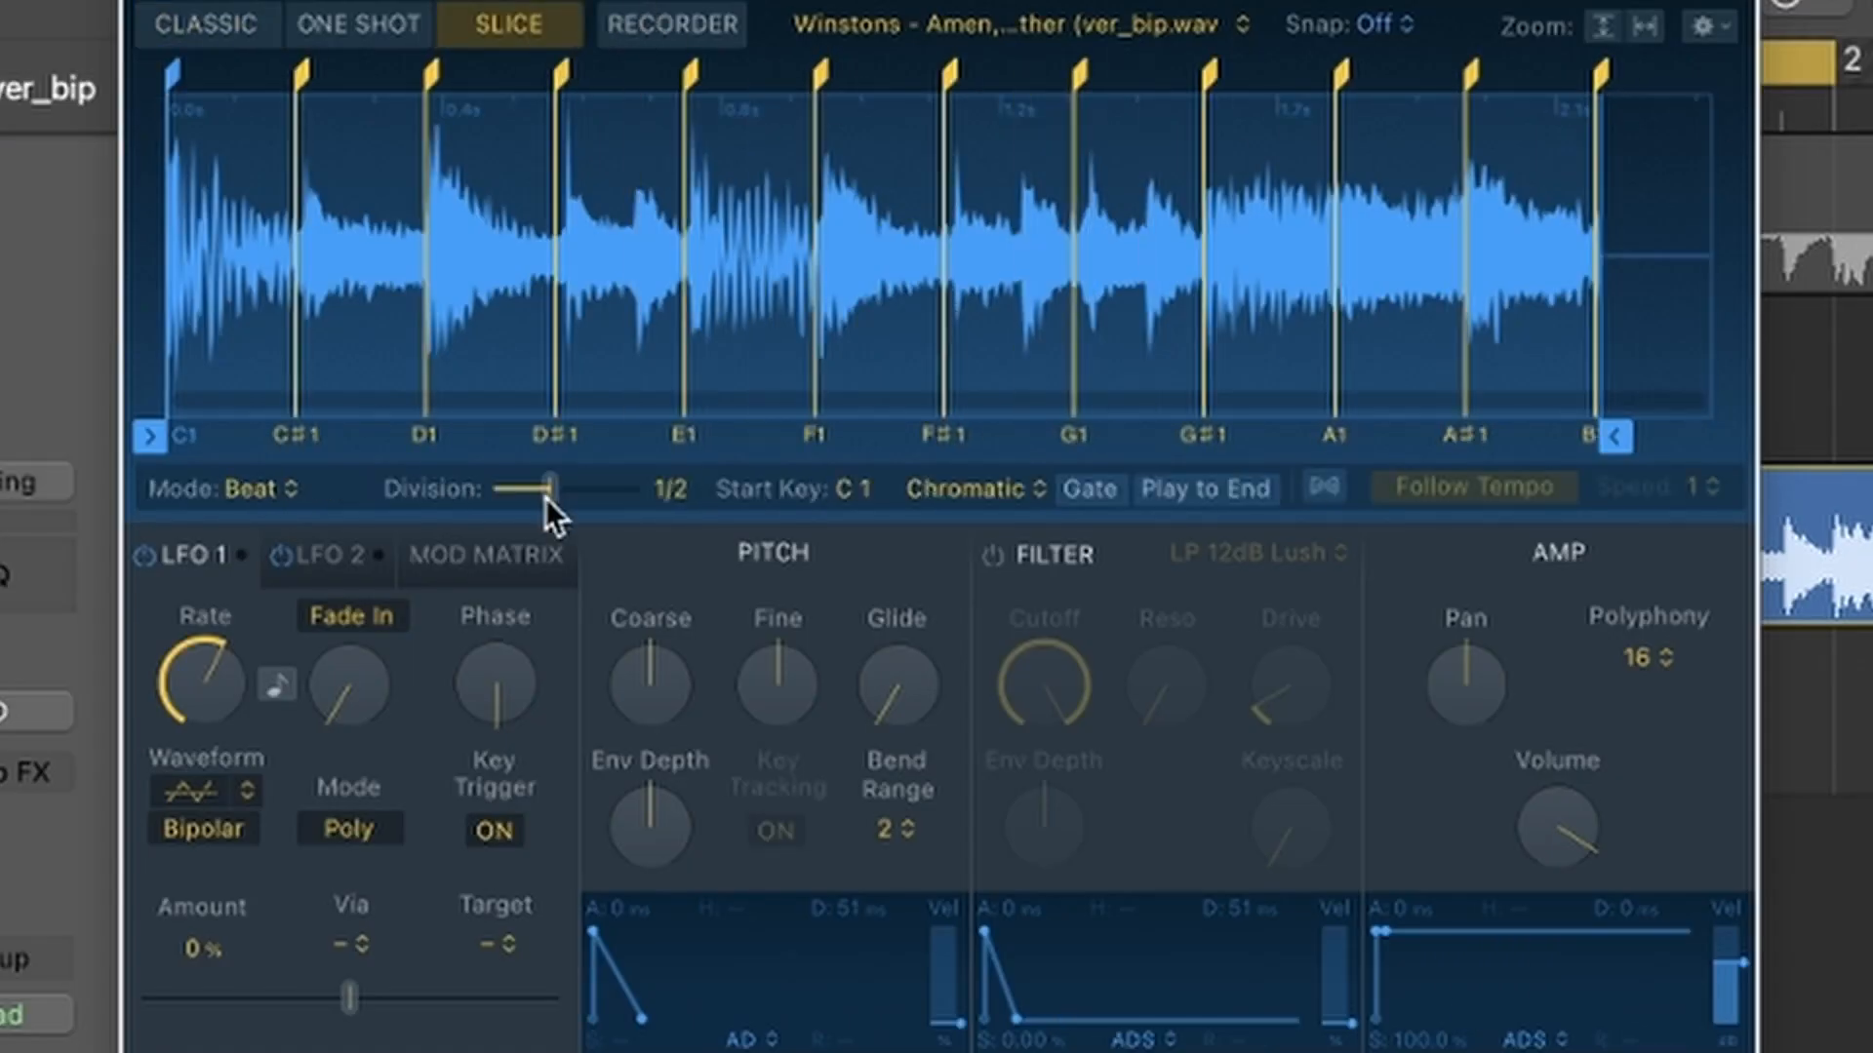
scroll(571, 341, "up", 6)
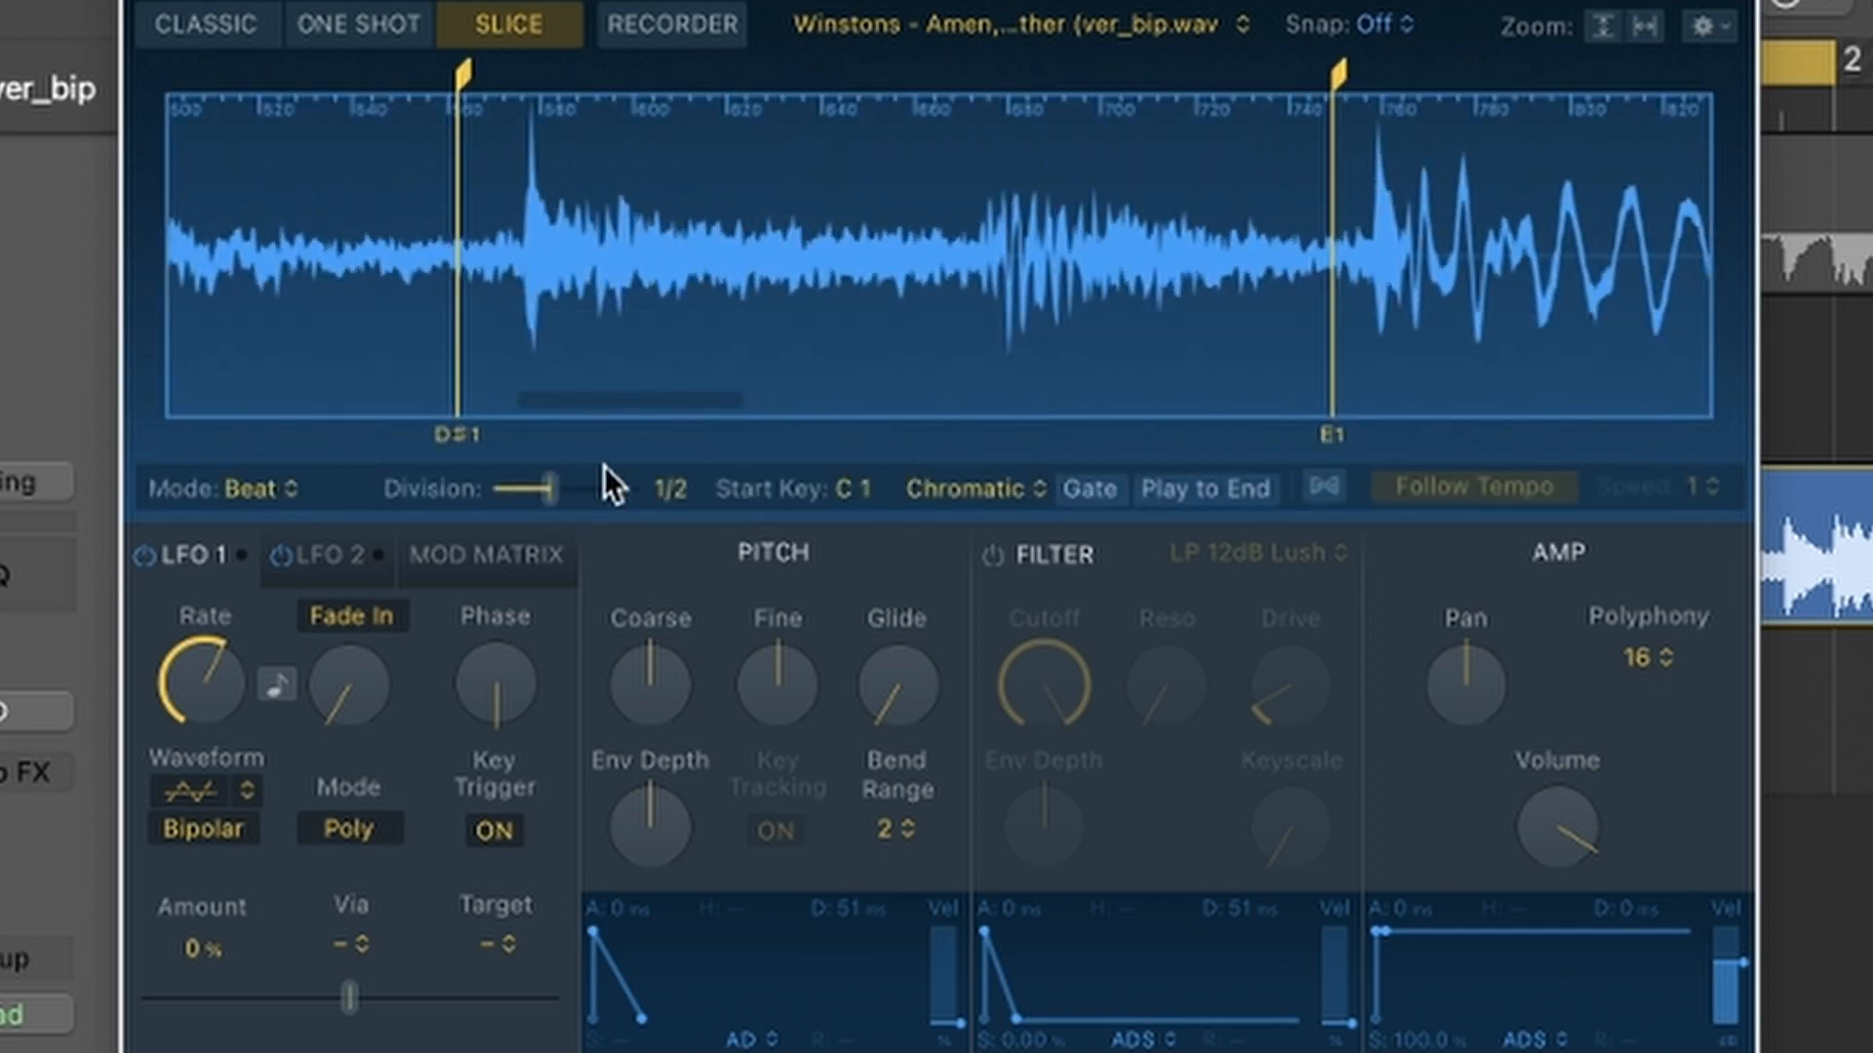
scroll(547, 347, "down", 6)
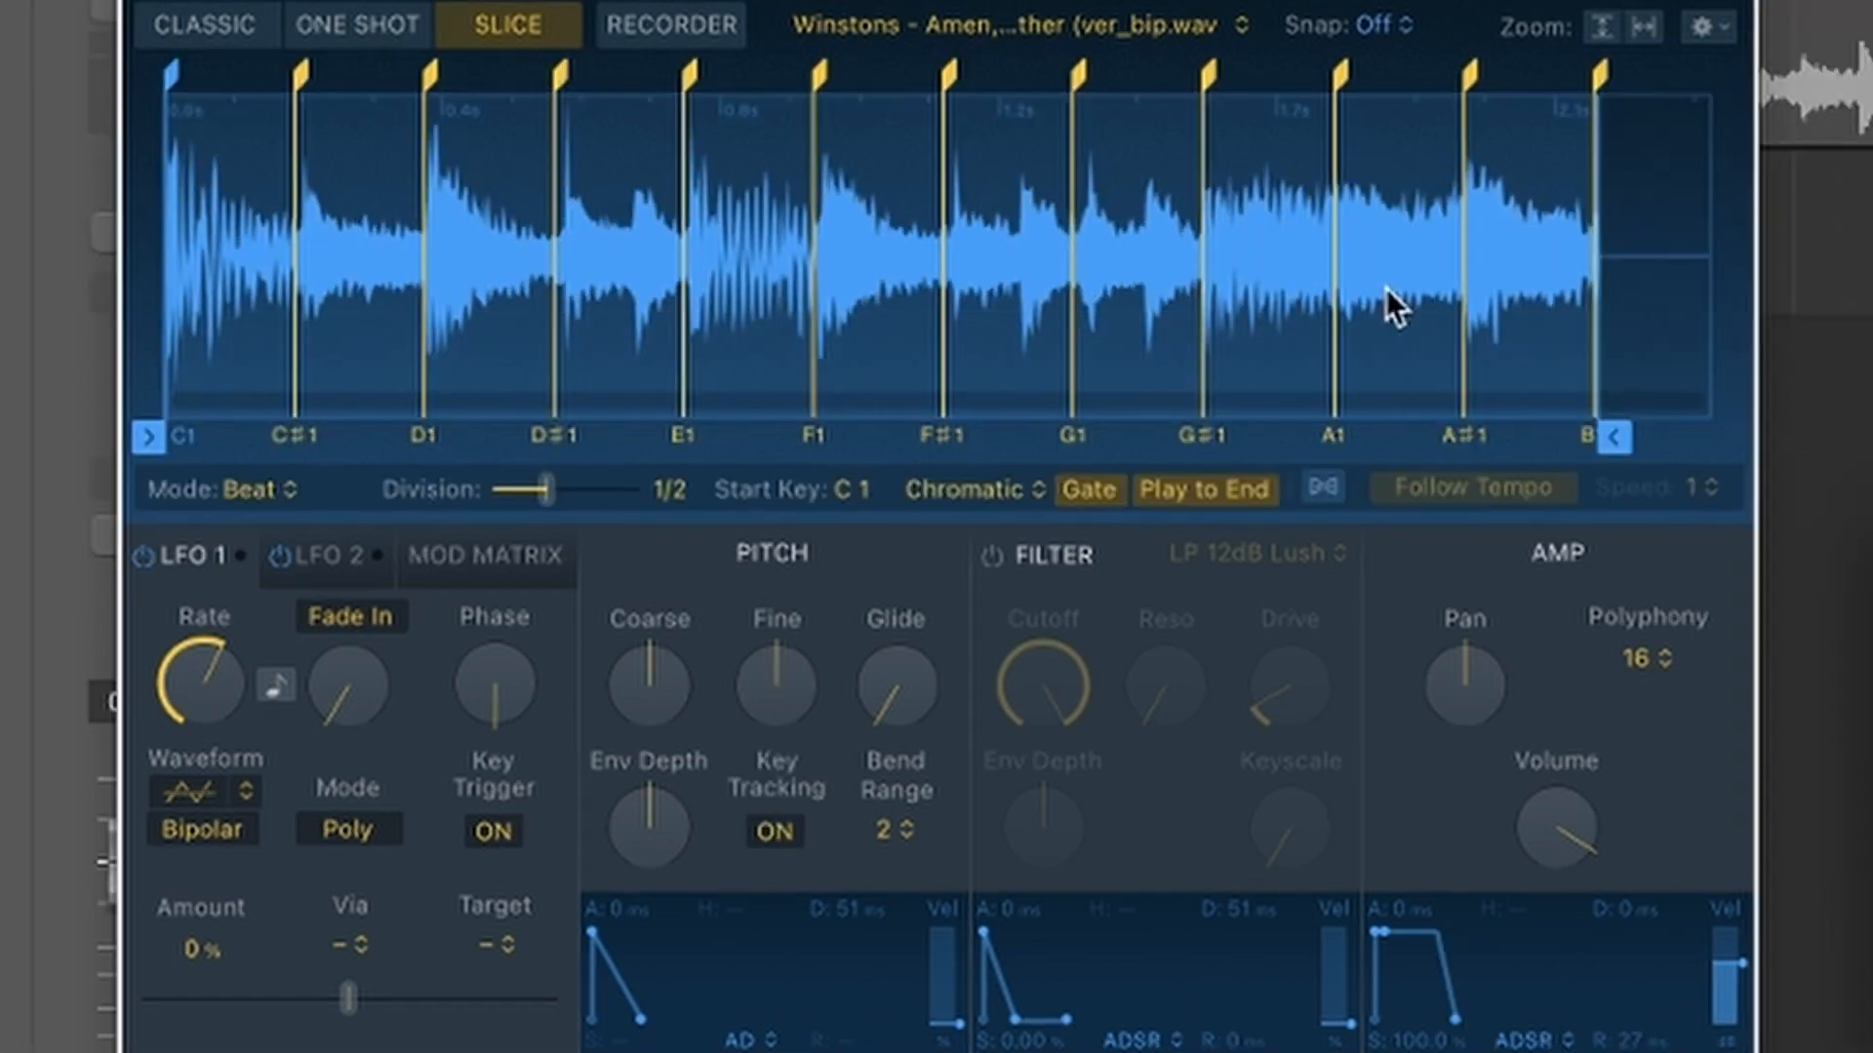
- Open the break's MIDI pattern in the Piano Roll, raise its last three notes to slices 6, 7 and 8, and play it
double_click(1322, 205)
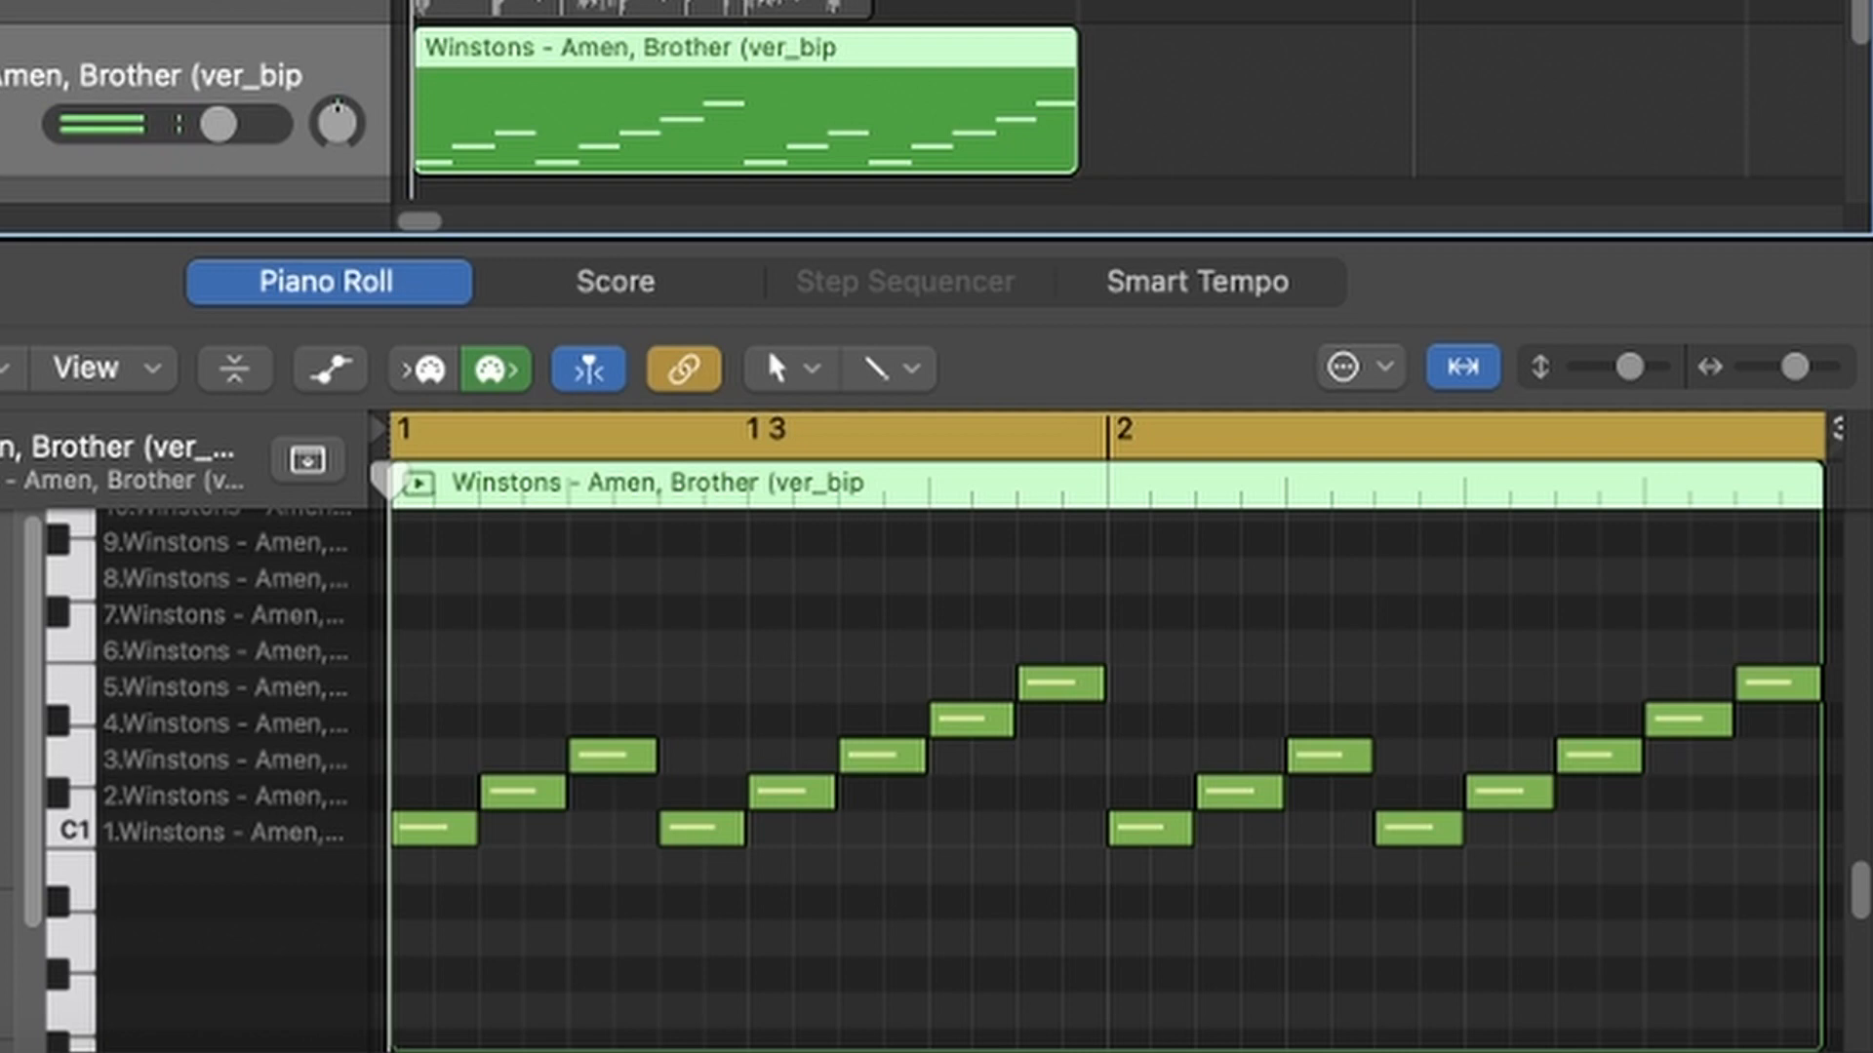
key("space")
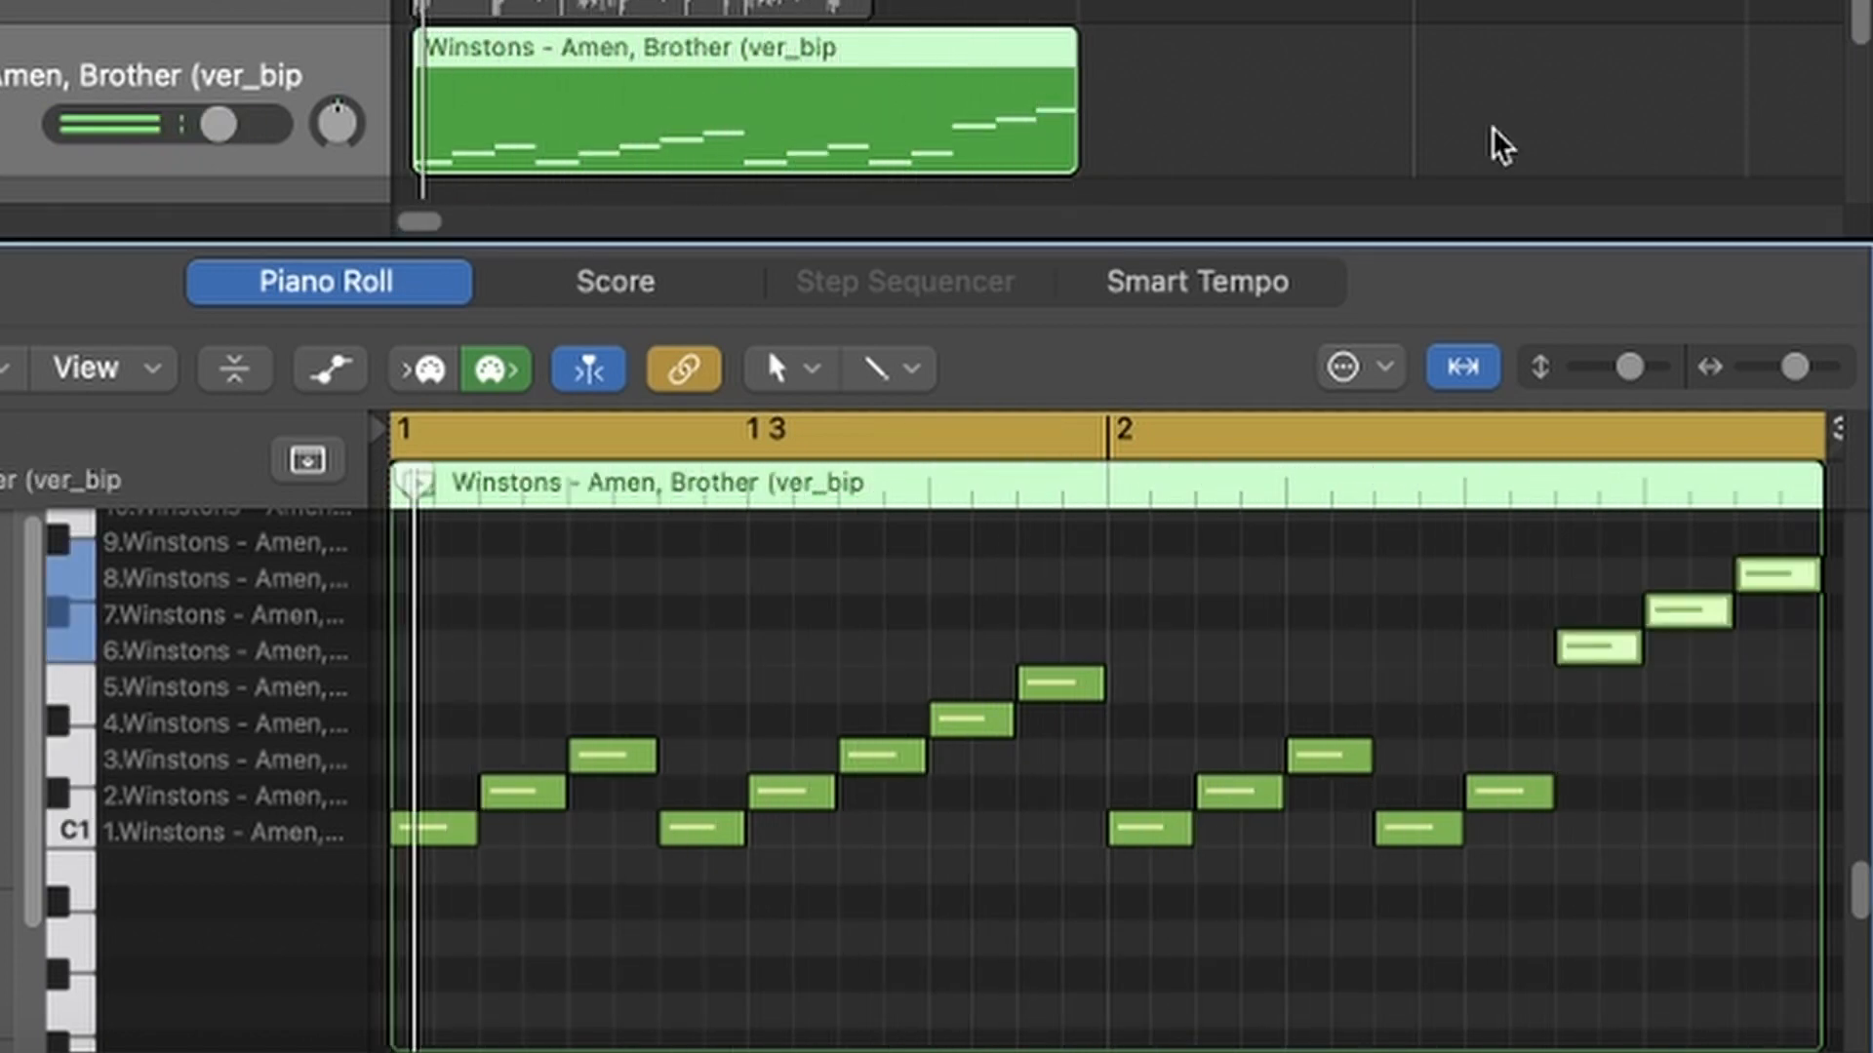
left_click(1492, 142)
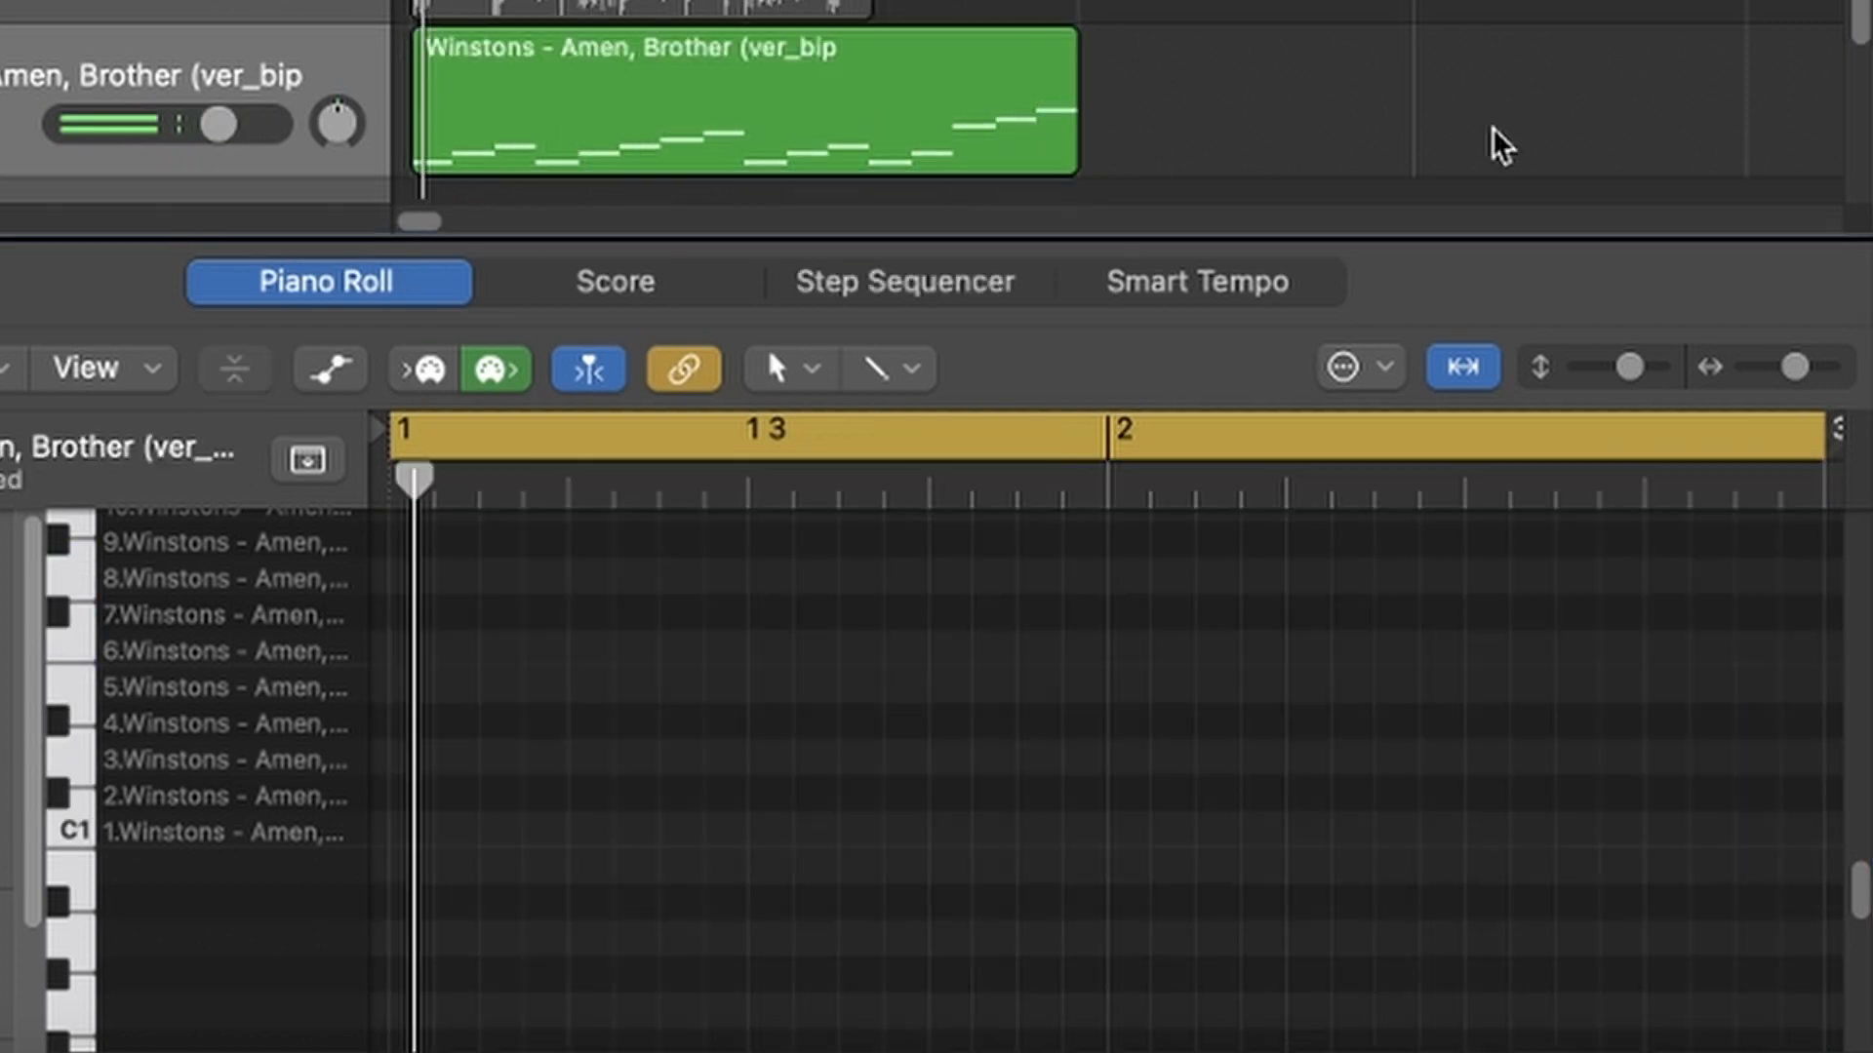
left_click(576, 115)
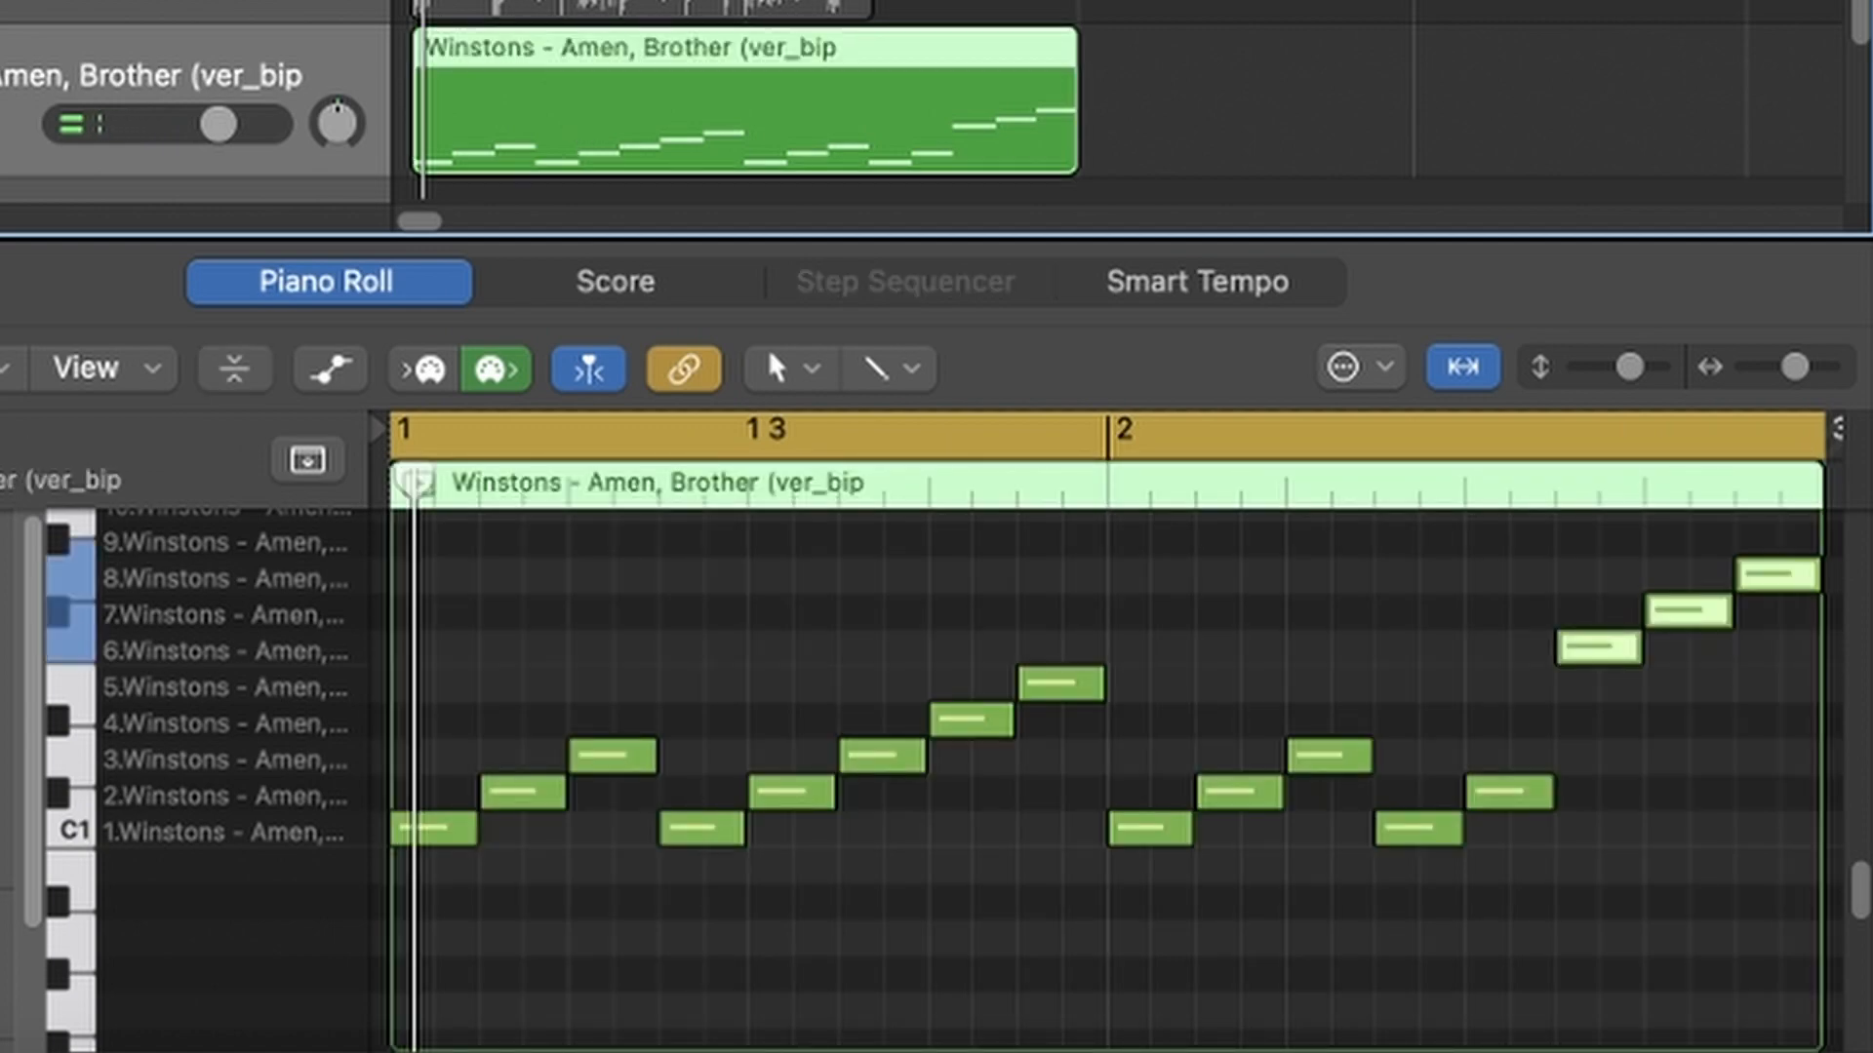
key("space")
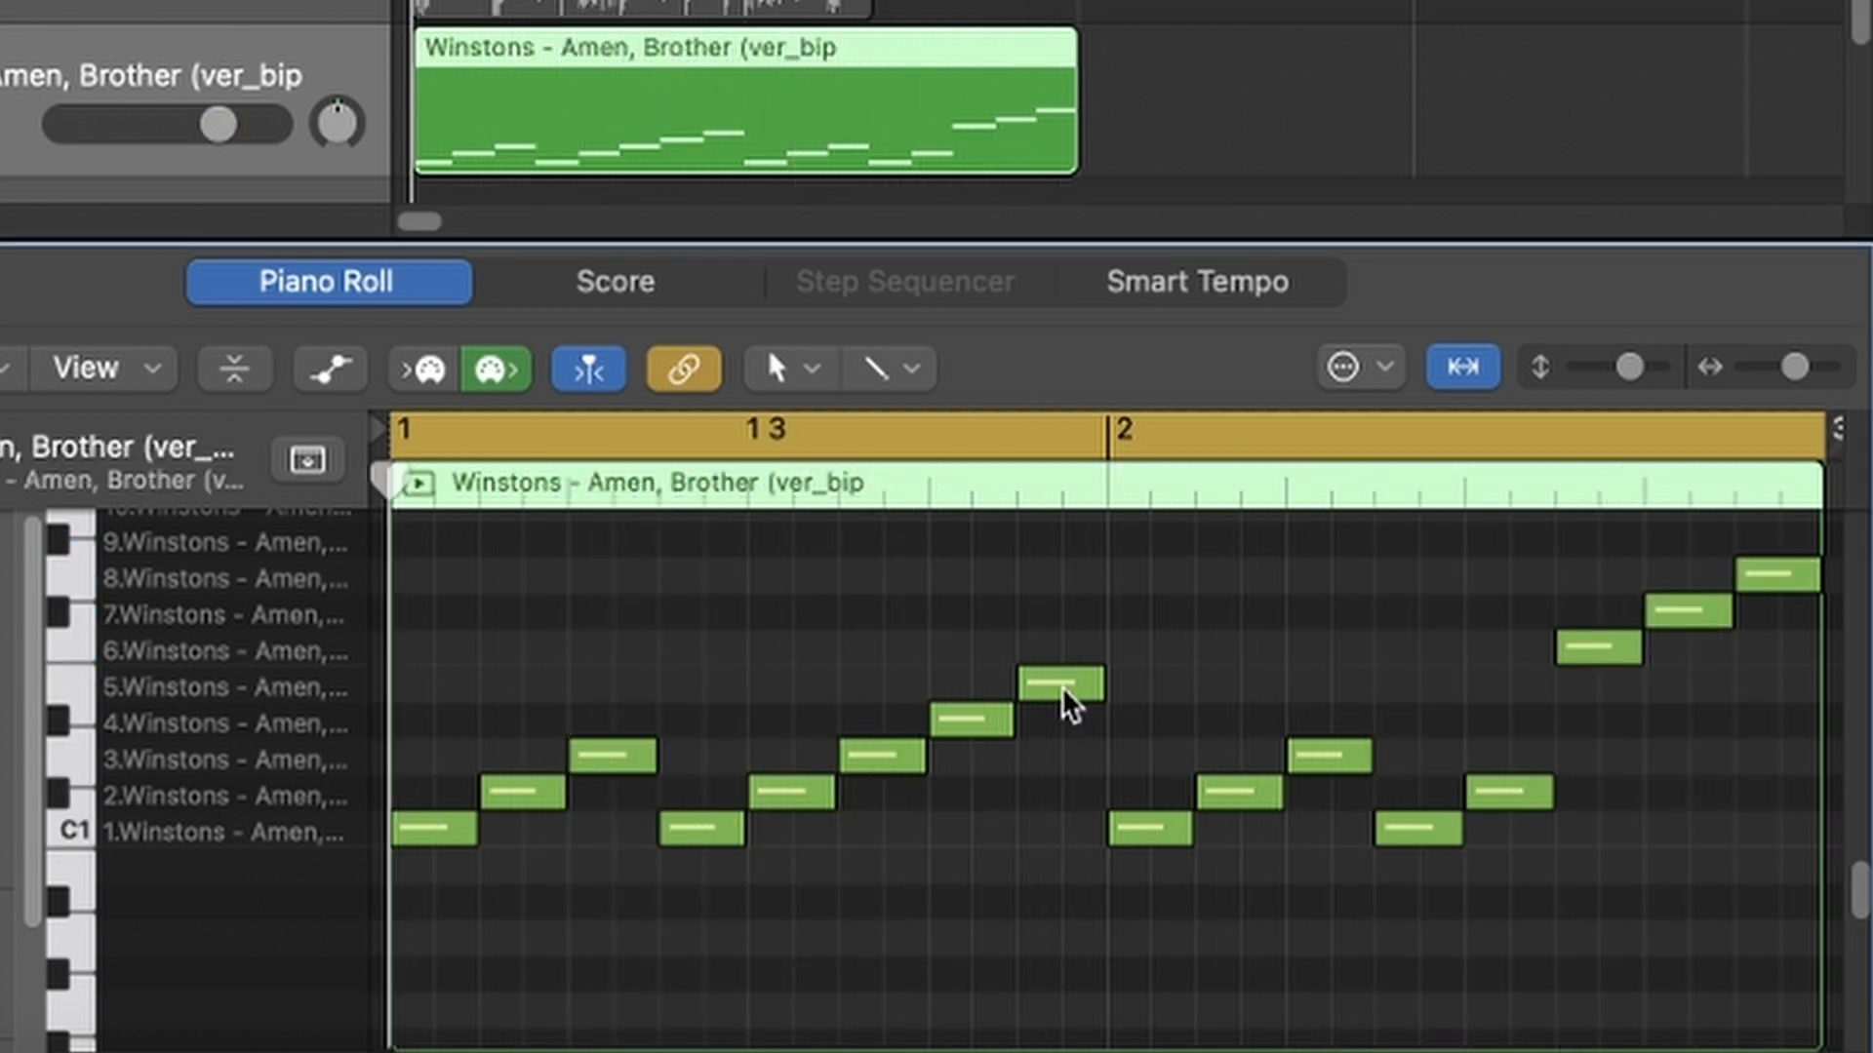
- Raise the fifth, sixth and seventh notes to slices 6, 7 and 8, and rearrange the following notes across other slices
left_click_drag(795, 791, 795, 646)
left_click_drag(857, 760, 857, 617)
left_click_drag(975, 723, 982, 581)
left_click_drag(1061, 688, 1154, 801)
left_click_drag(1219, 800, 1221, 543)
left_click_drag(1513, 800, 1513, 595)
left_click_drag(1638, 644, 1646, 673)
left_click_drag(1688, 612, 1688, 646)
left_click_drag(1777, 575, 1764, 824)
left_click(1776, 949)
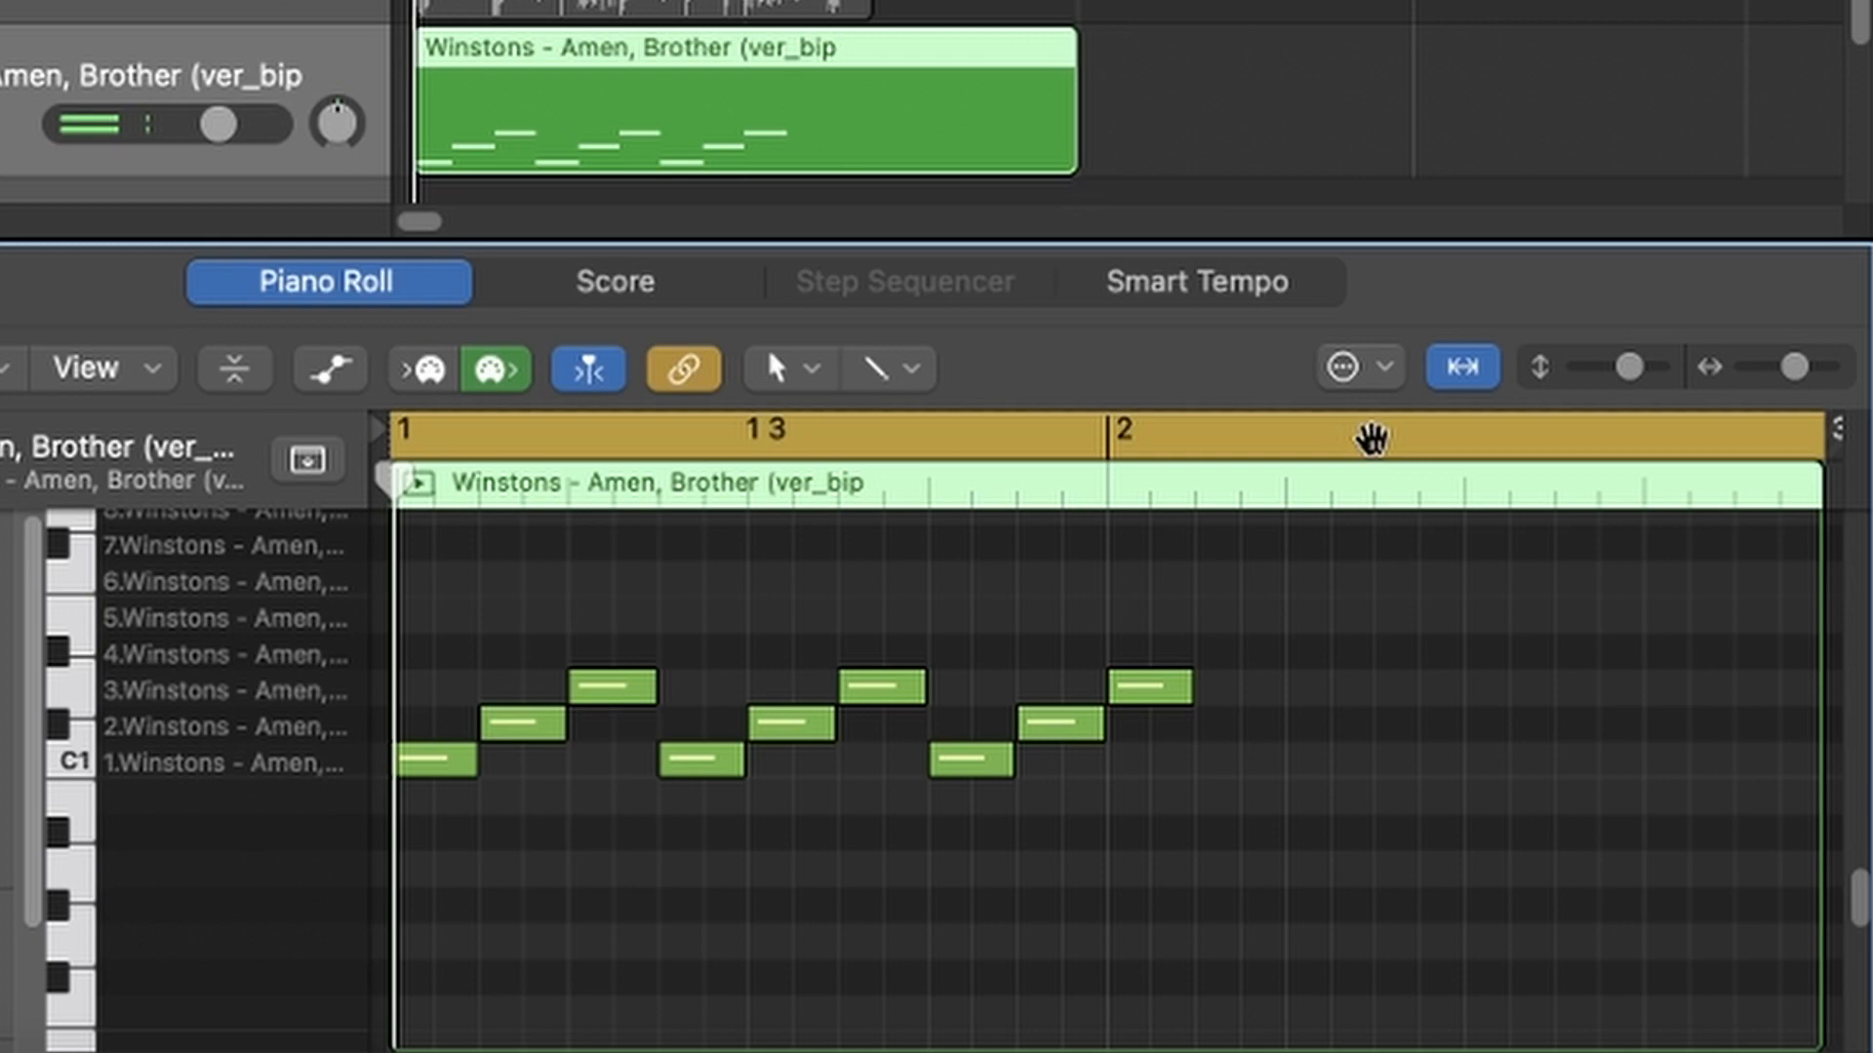
- Transpose the repeating three-note pattern up to slices 4, 5 and 6 and play it back
key("space")
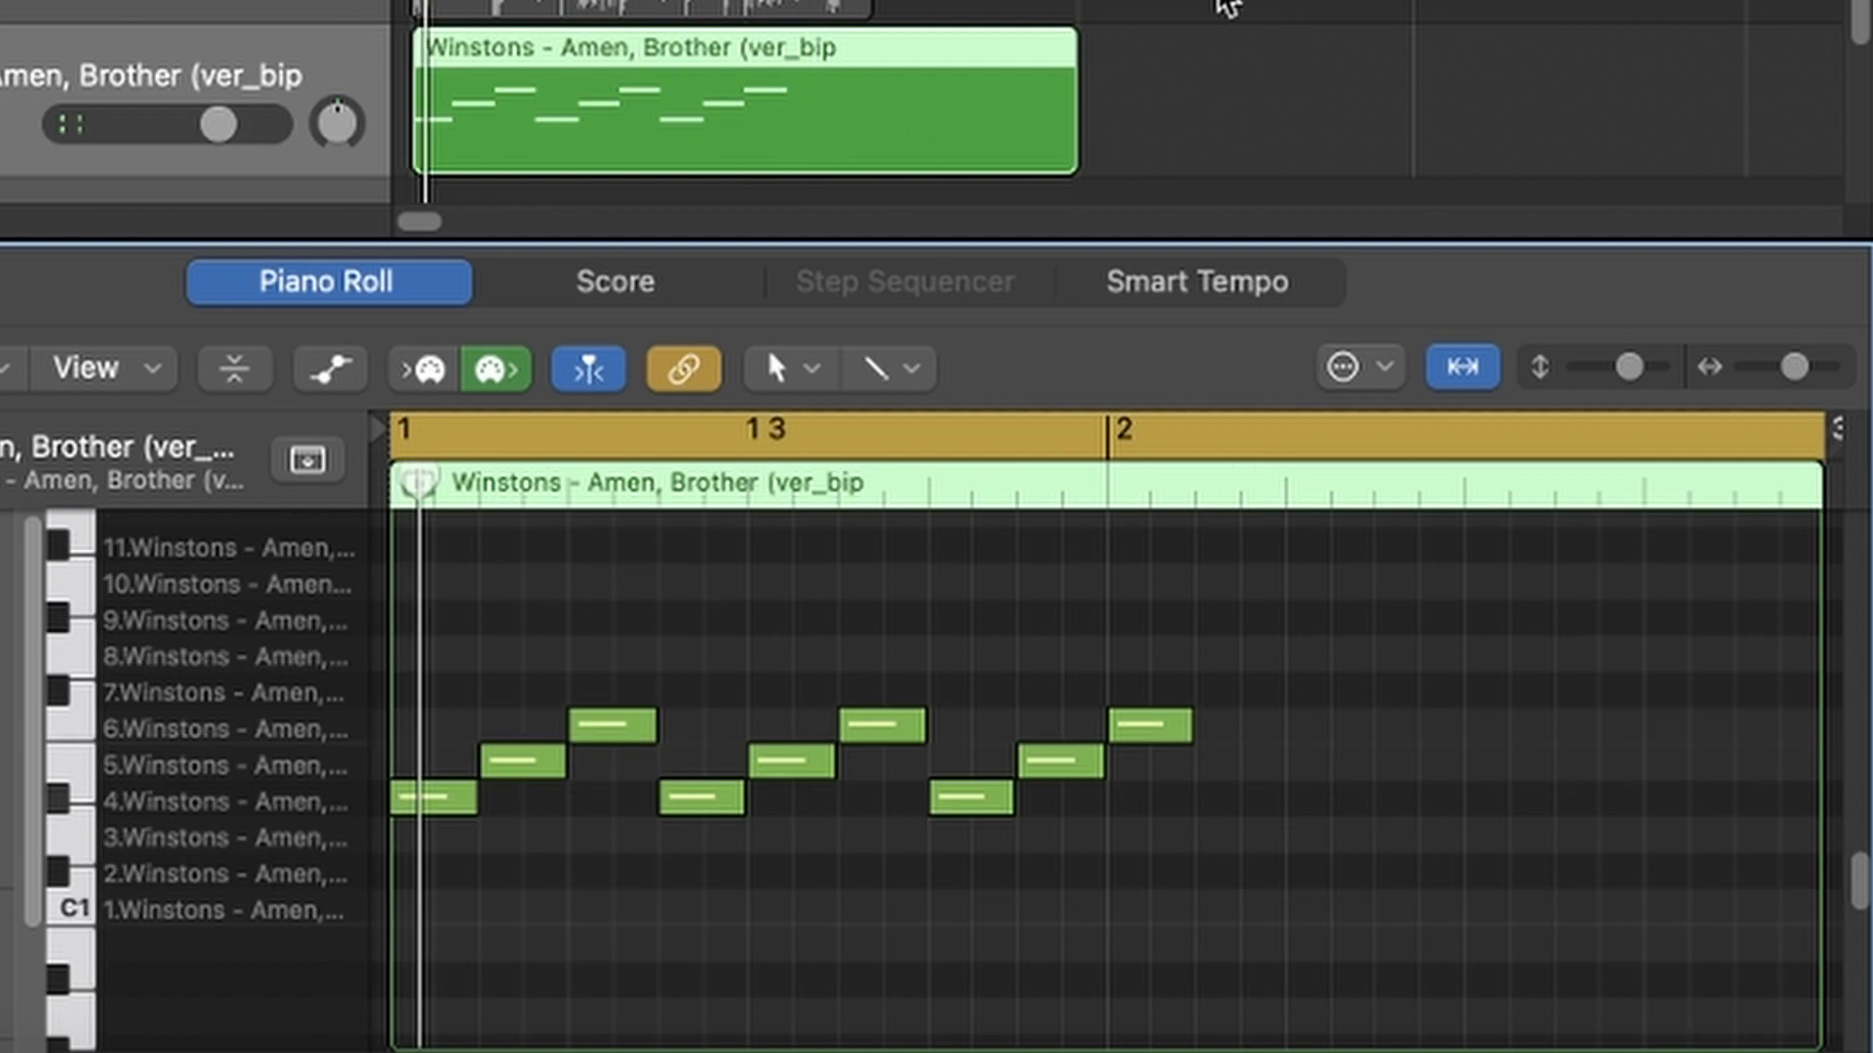
key("space")
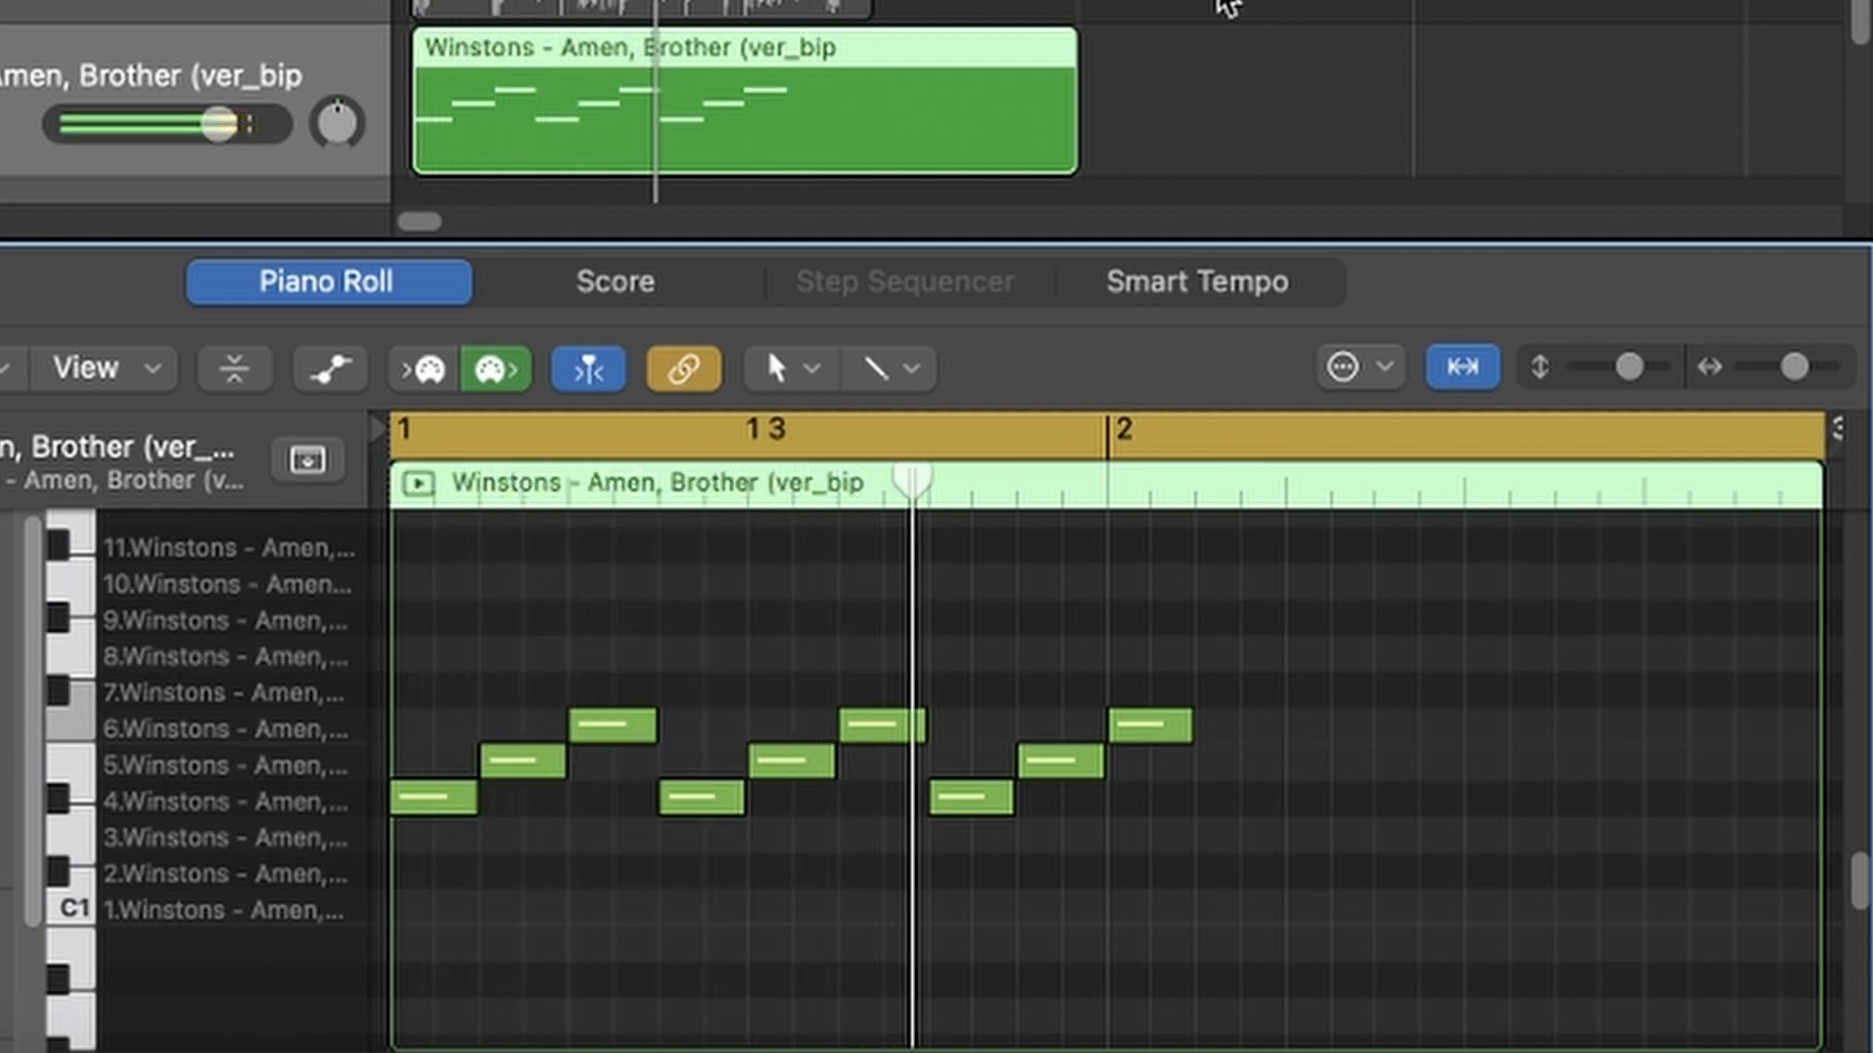